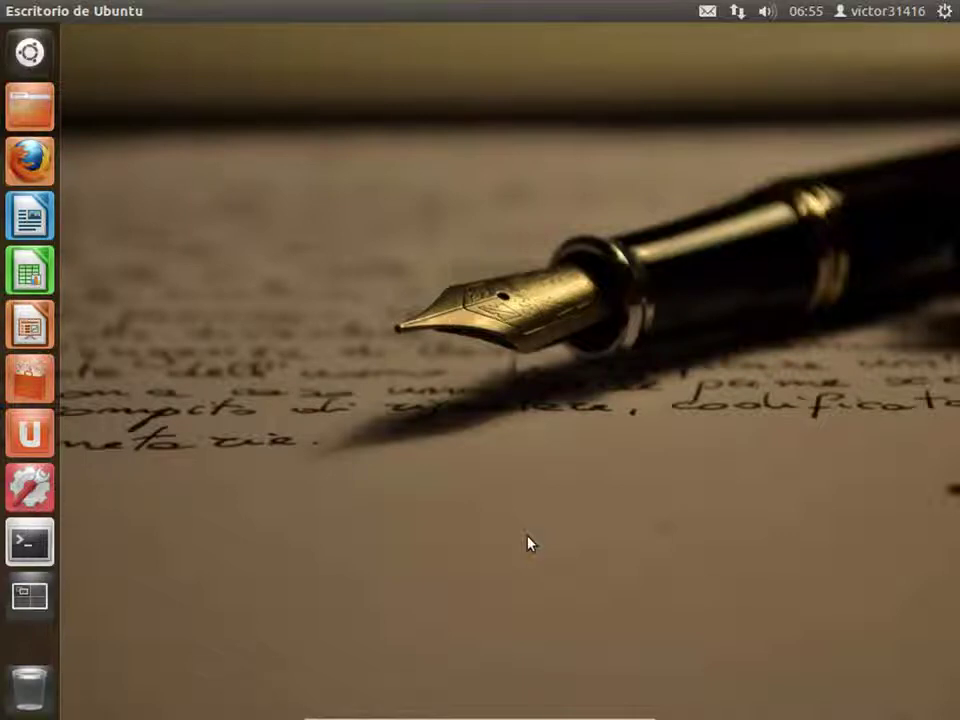
- Install the Ubuntu One client with administrator approval, then choose to register a new account
left_click(34, 438)
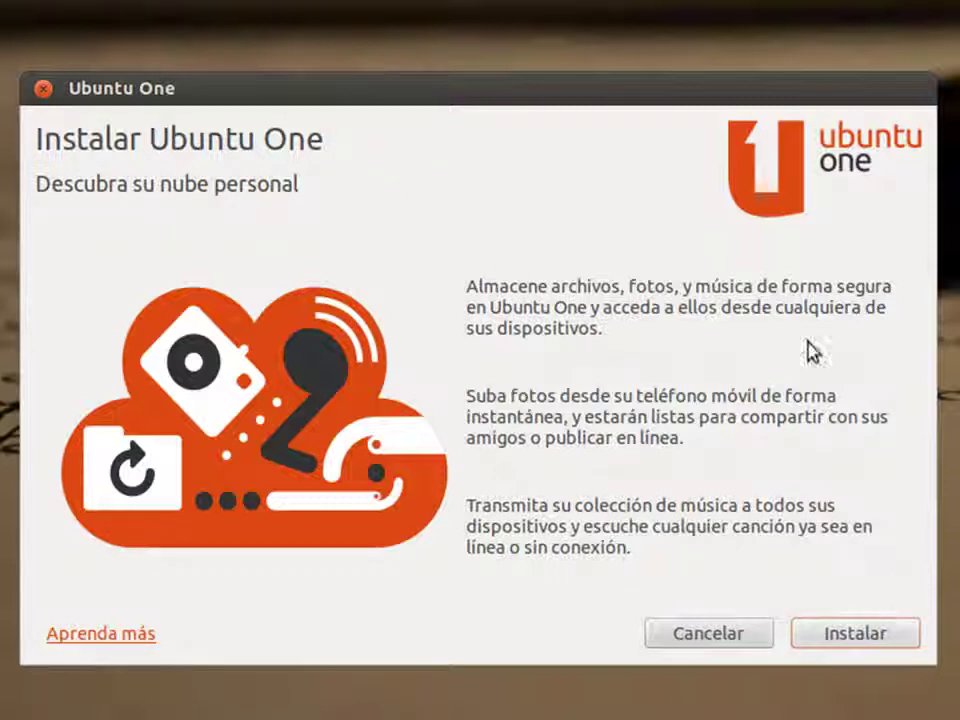
left_click(853, 636)
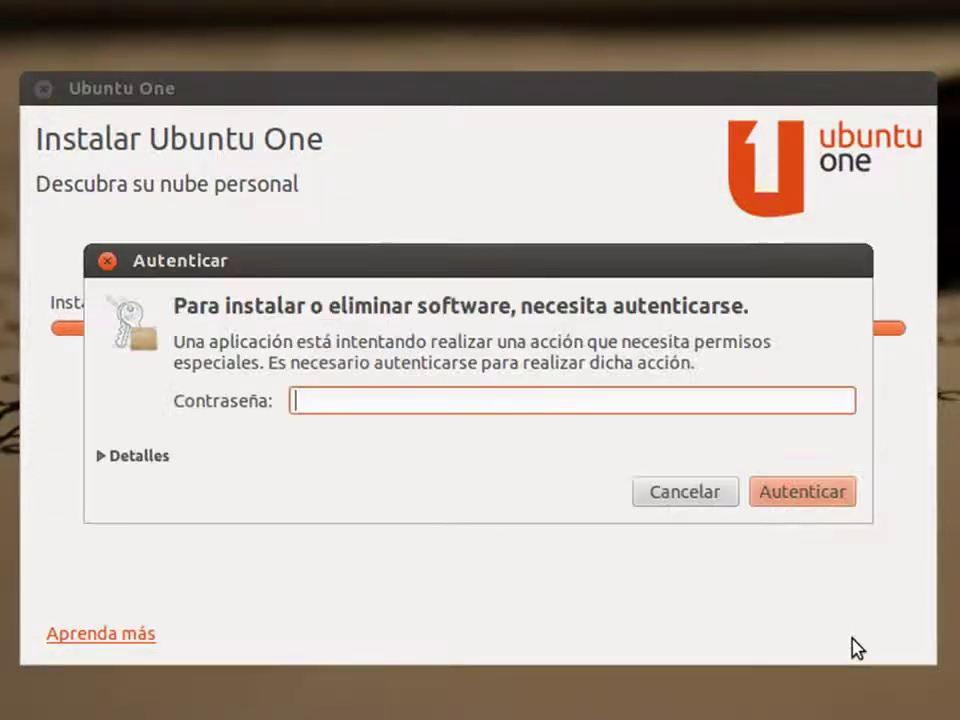
type("••")
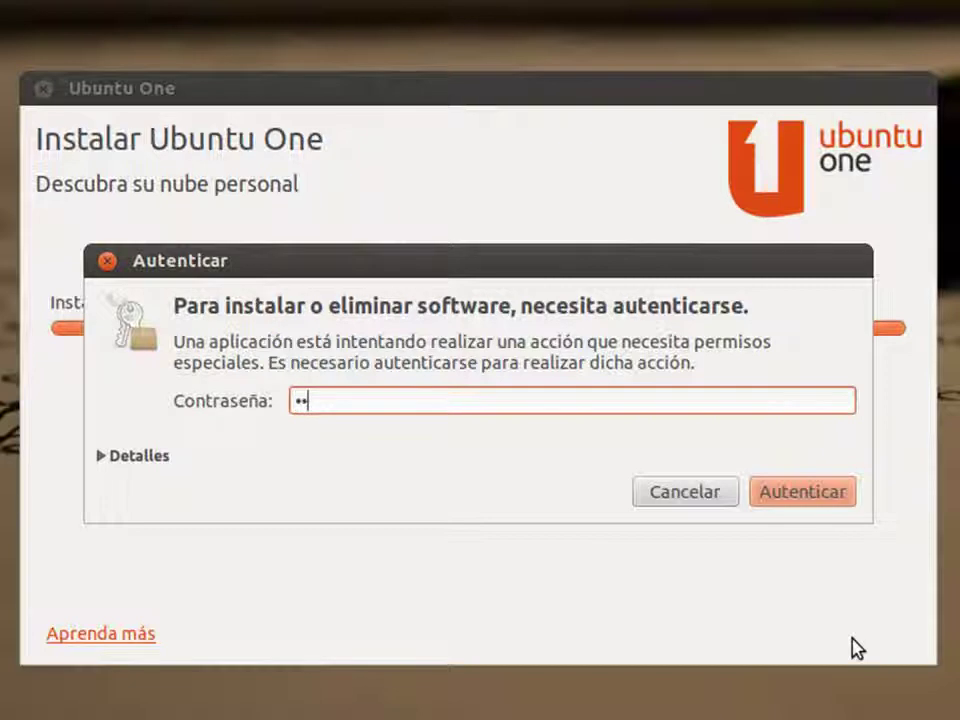
type("••")
key("Return")
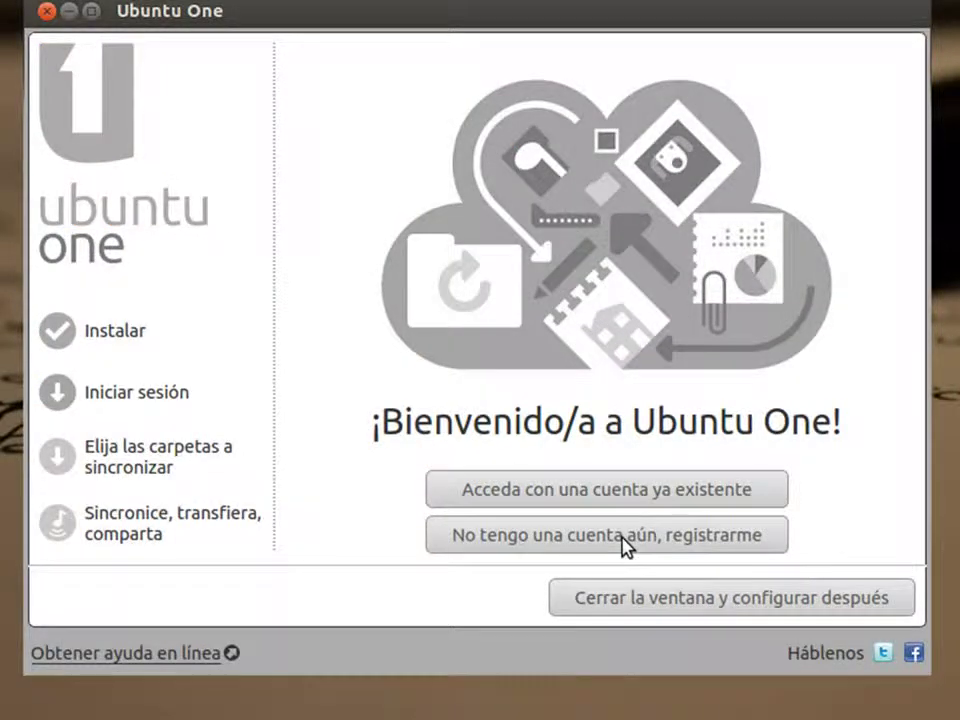
left_click(624, 537)
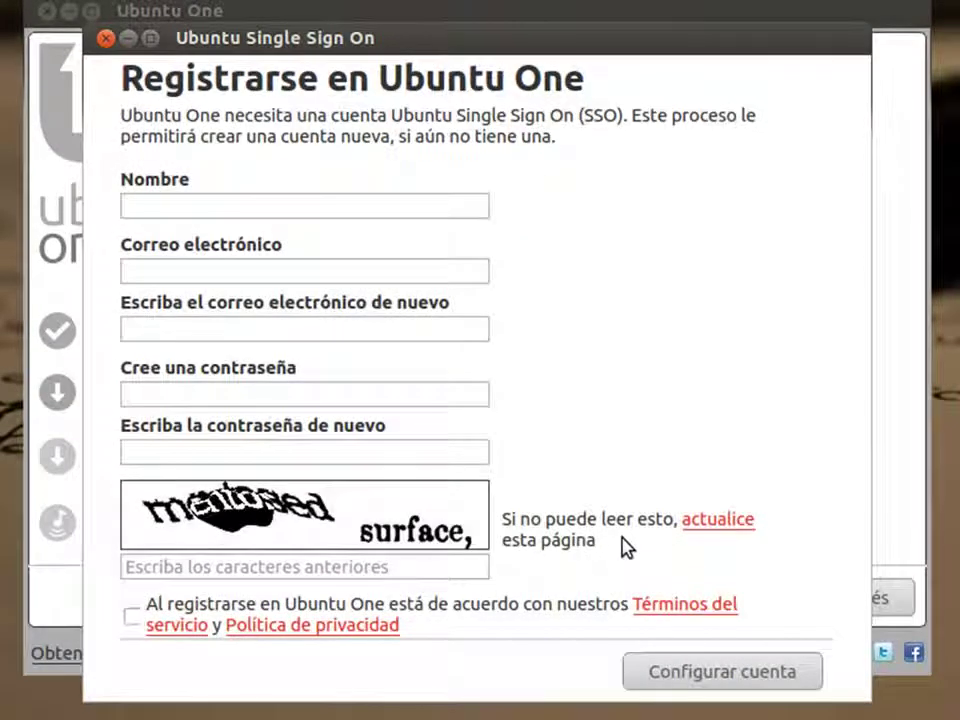
- Fill in the account name, the e-mail address twice and a matching password twice
left_click(298, 206)
type("victor31416")
key("Tab")
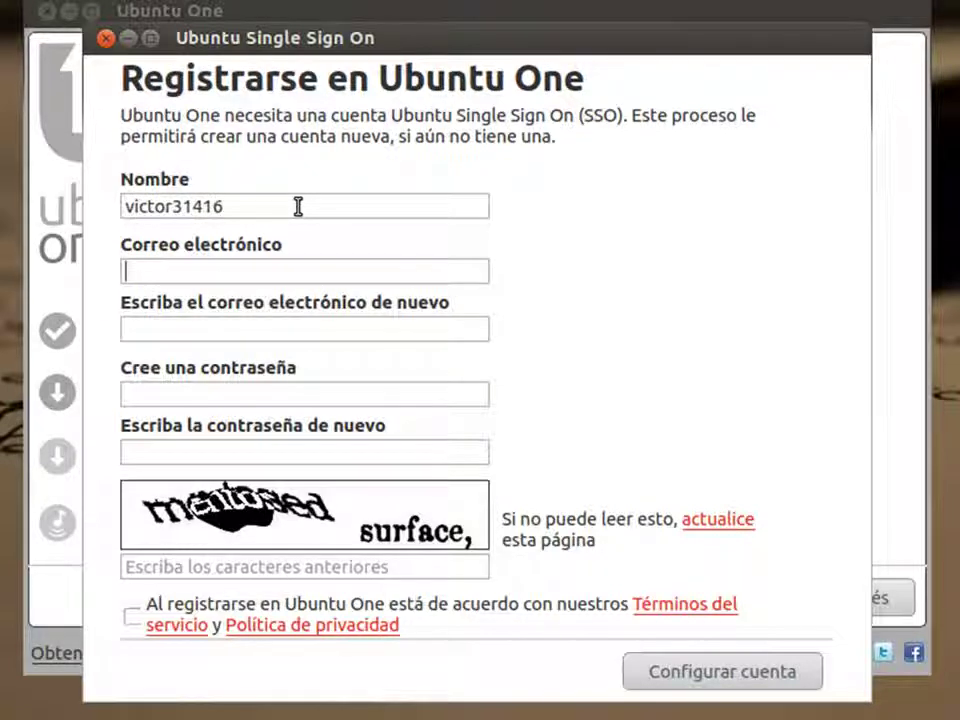
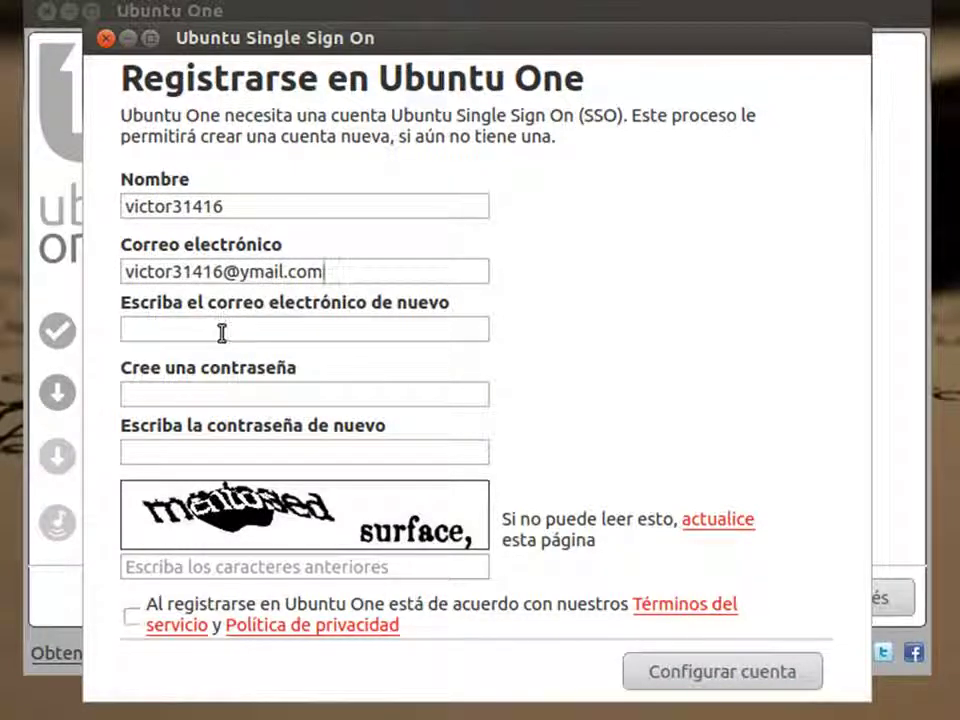
left_click(222, 333)
key("ctrl+v")
key("Tab")
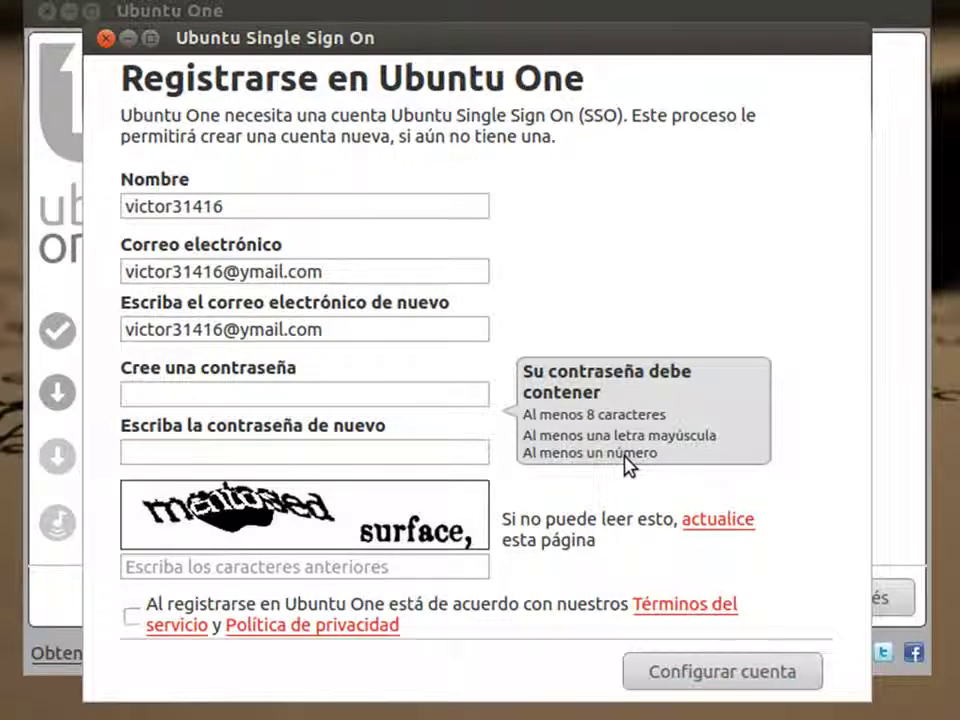
type("********")
key("Tab")
type("********")
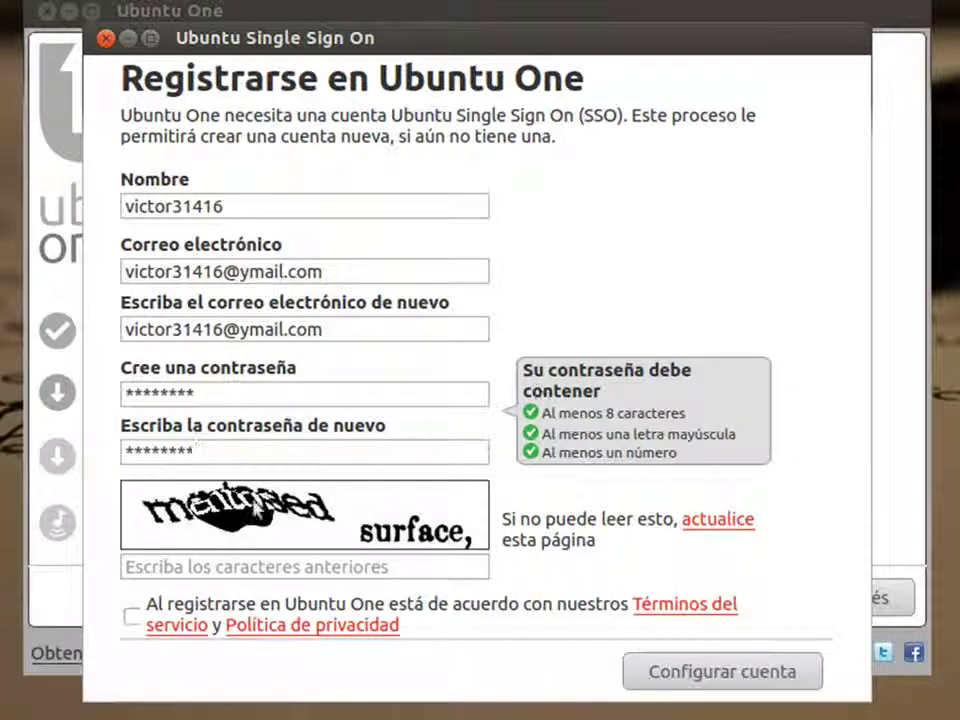
- Answer a refreshed captcha, accept the terms and privacy policy, and submit the registration
left_click(376, 565)
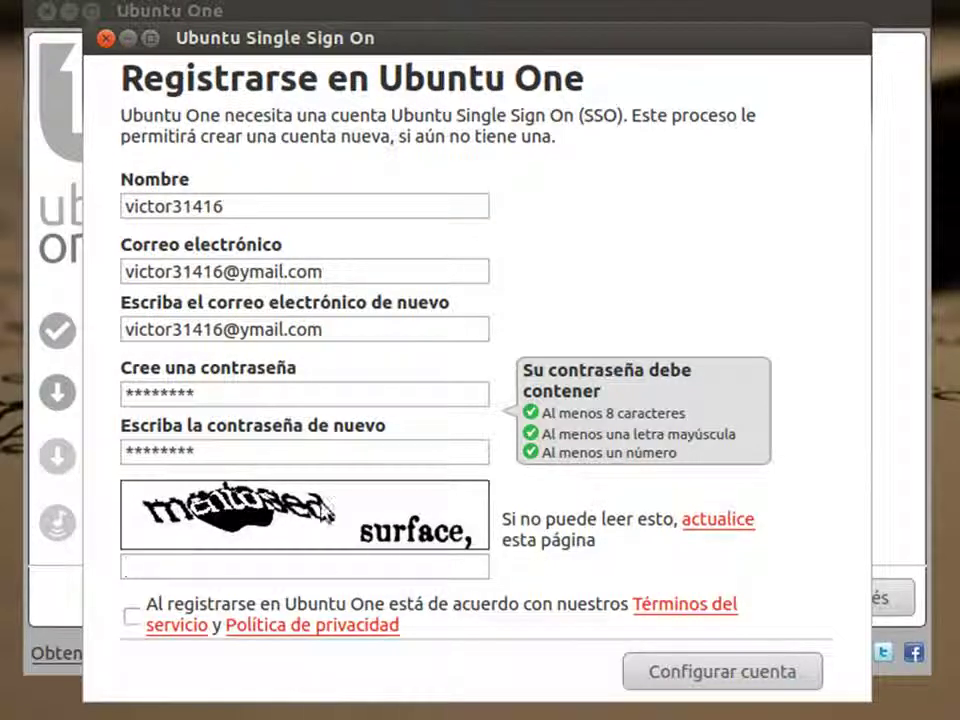
left_click(723, 521)
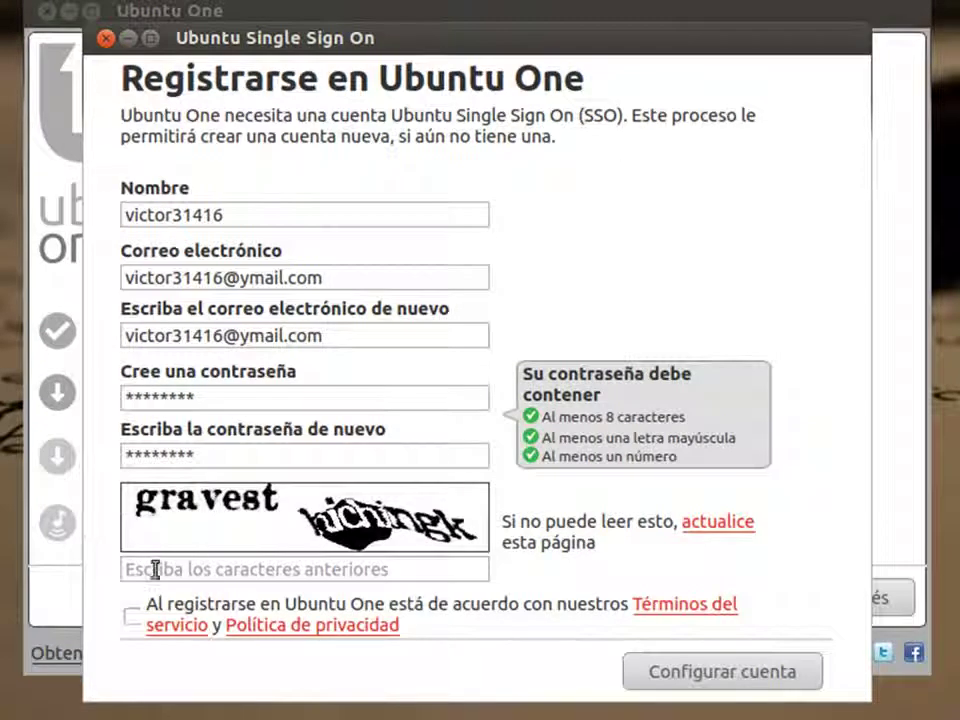
left_click(156, 570)
type("gravest hichingk")
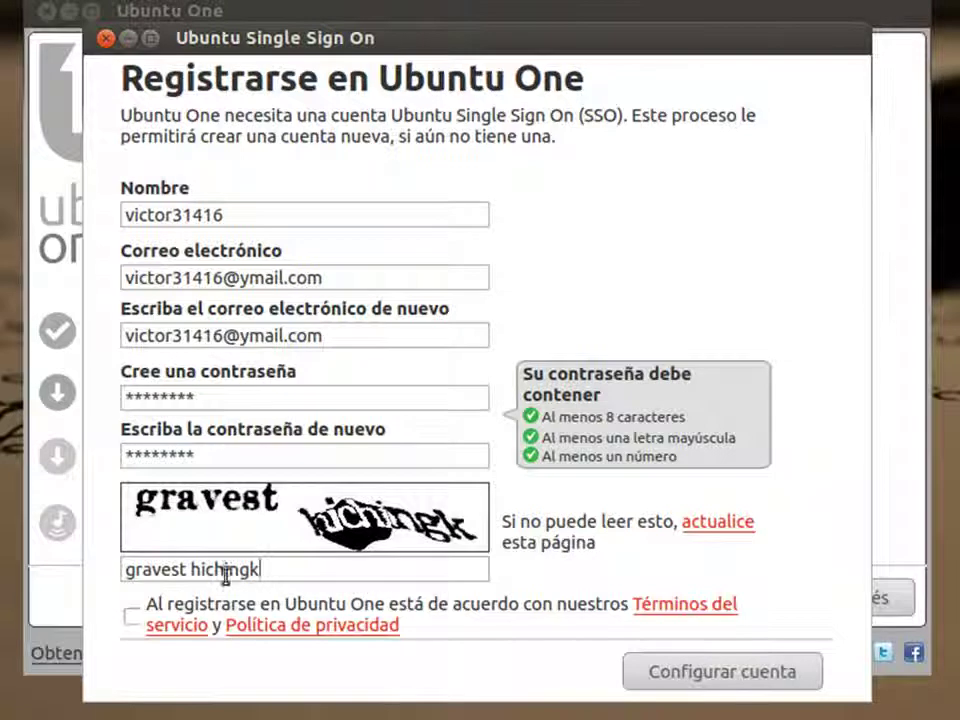
left_click(131, 616)
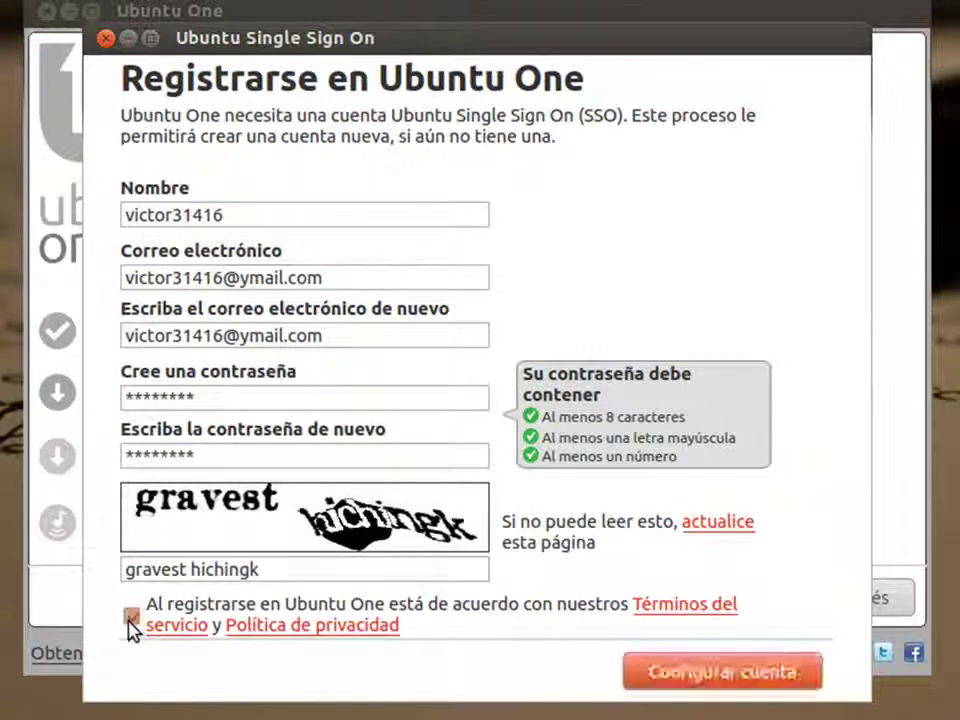
left_click(713, 684)
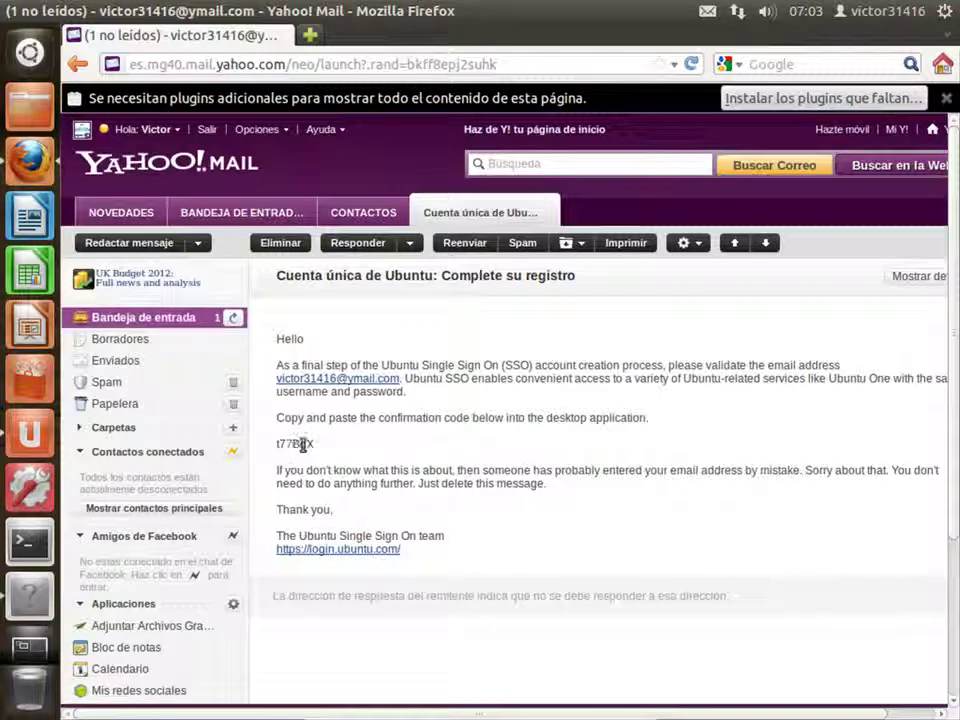
- Copy the confirmation code from the Ubuntu Single Sign On e-mail and minimize Firefox
double_click(293, 444)
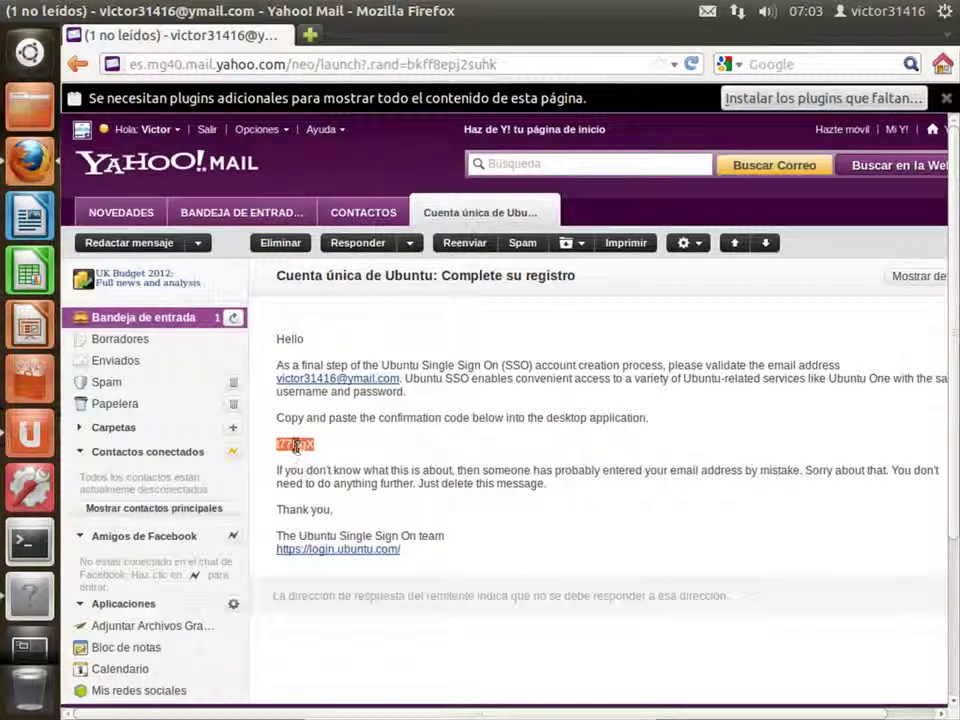
right_click(303, 445)
left_click(318, 455)
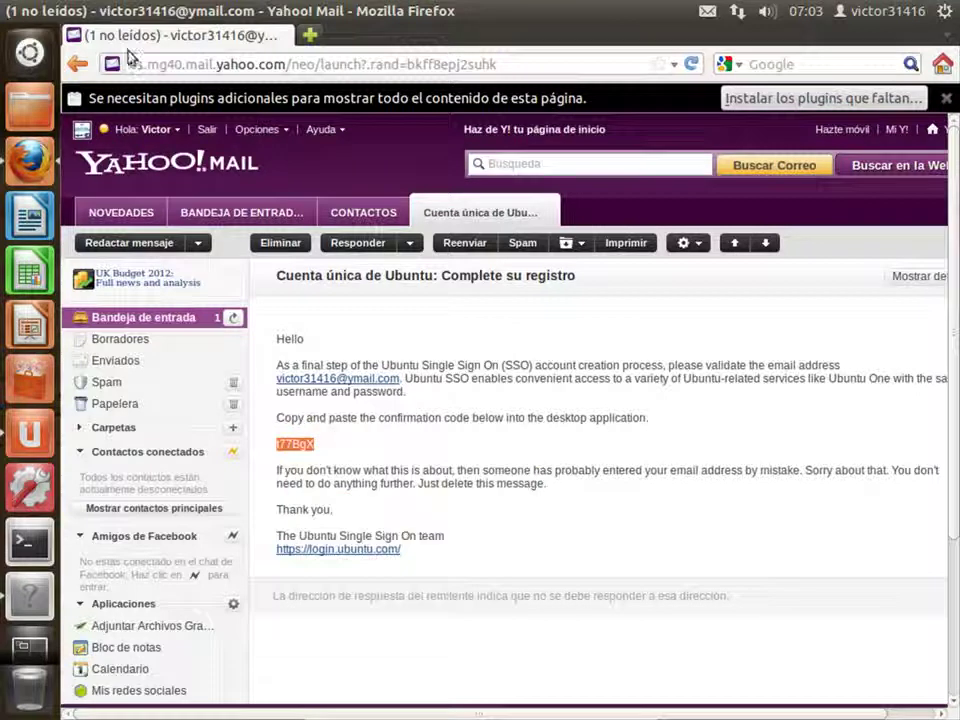
left_click(29, 10)
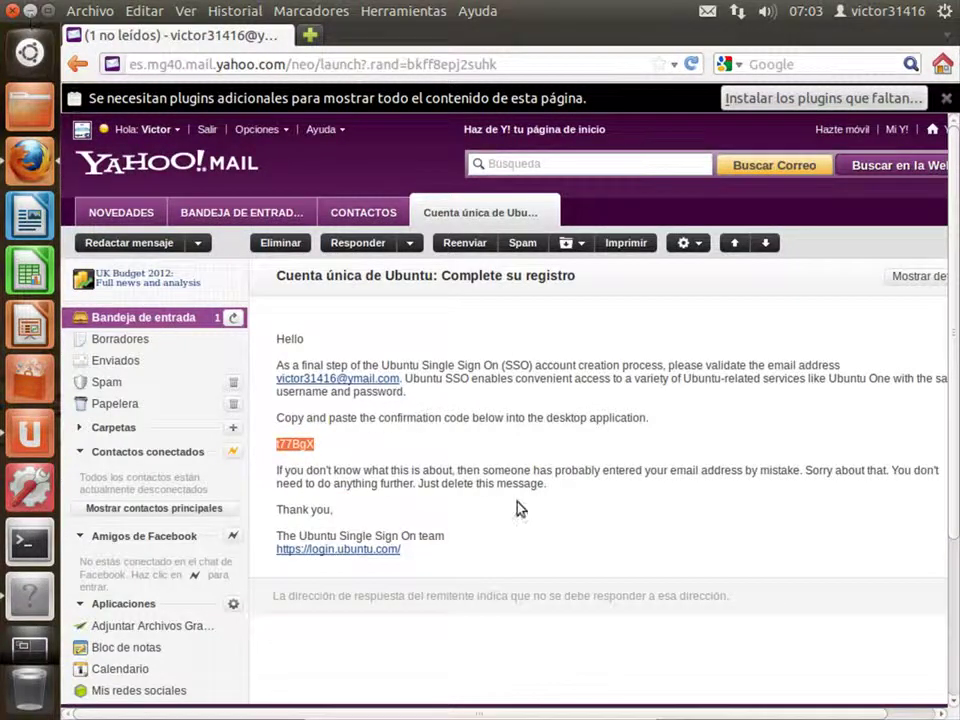
- Paste the e-mailed code into Código de verificación, submit it, and close the sign-in confirmation
right_click(296, 289)
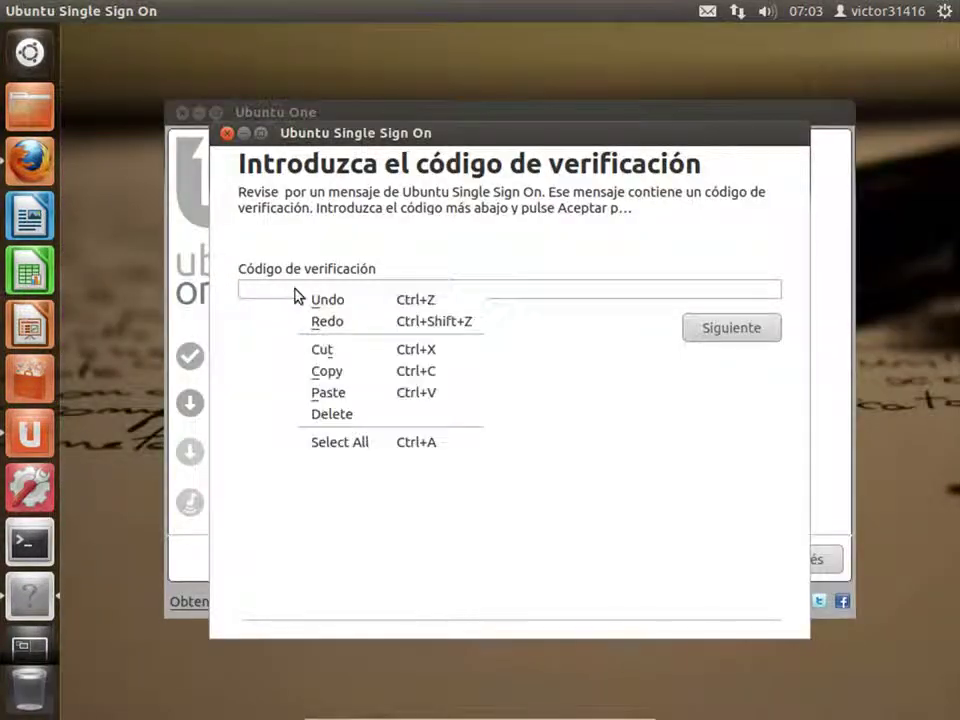
left_click(343, 394)
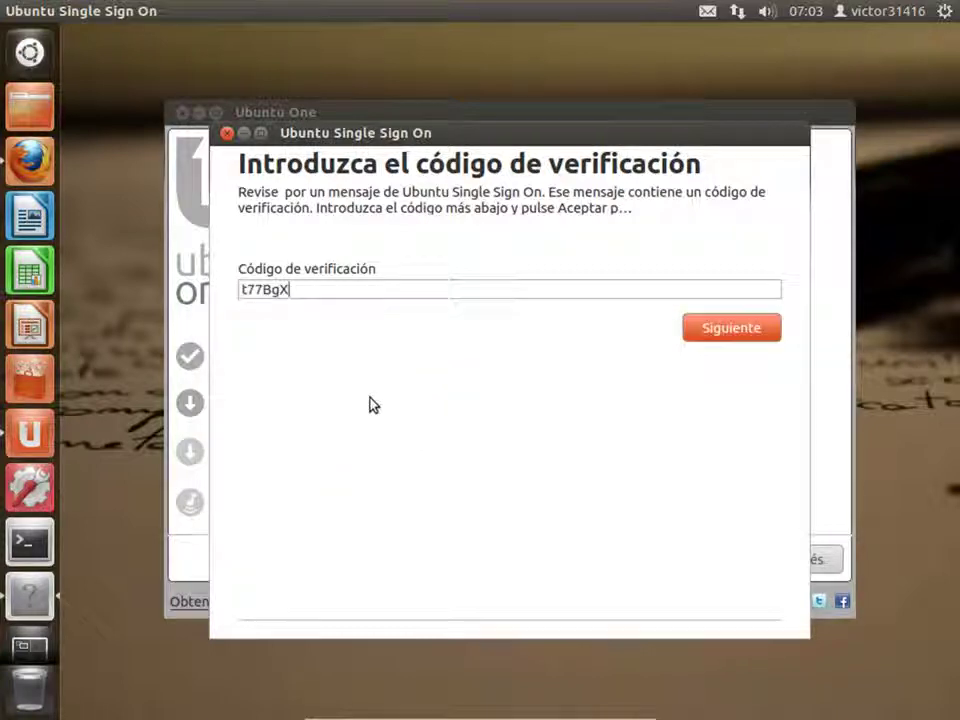
right_click(368, 289)
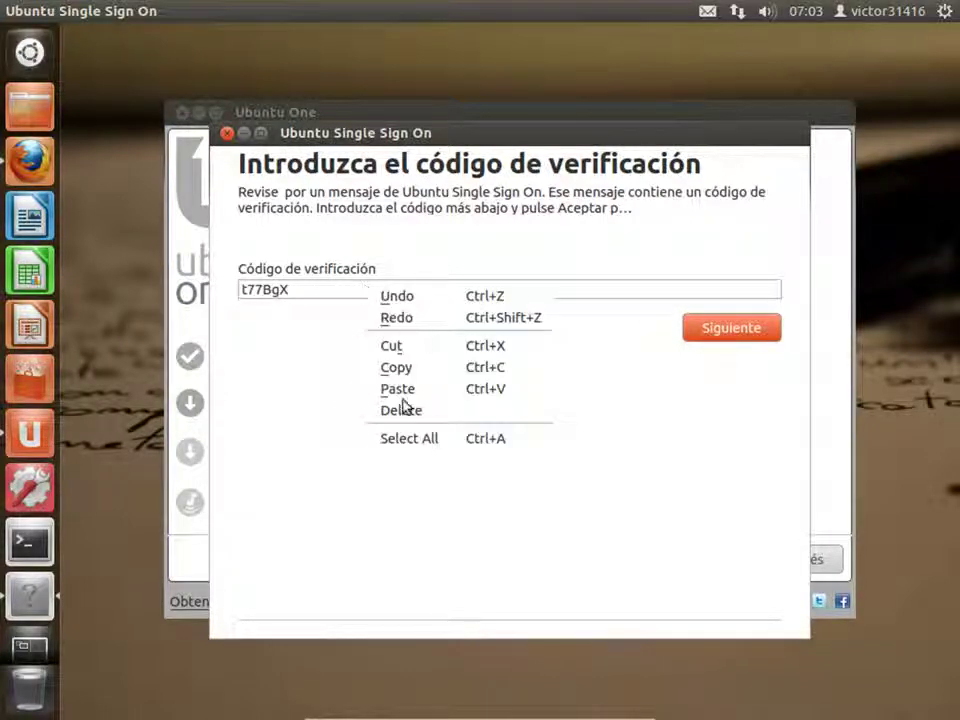
left_click(726, 330)
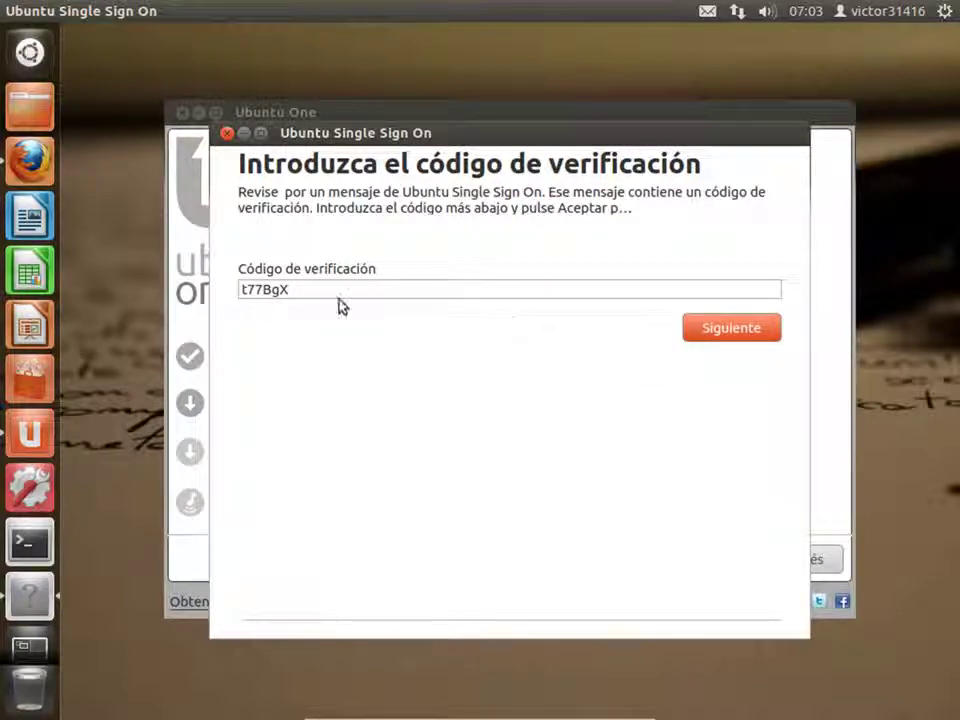
left_click(718, 336)
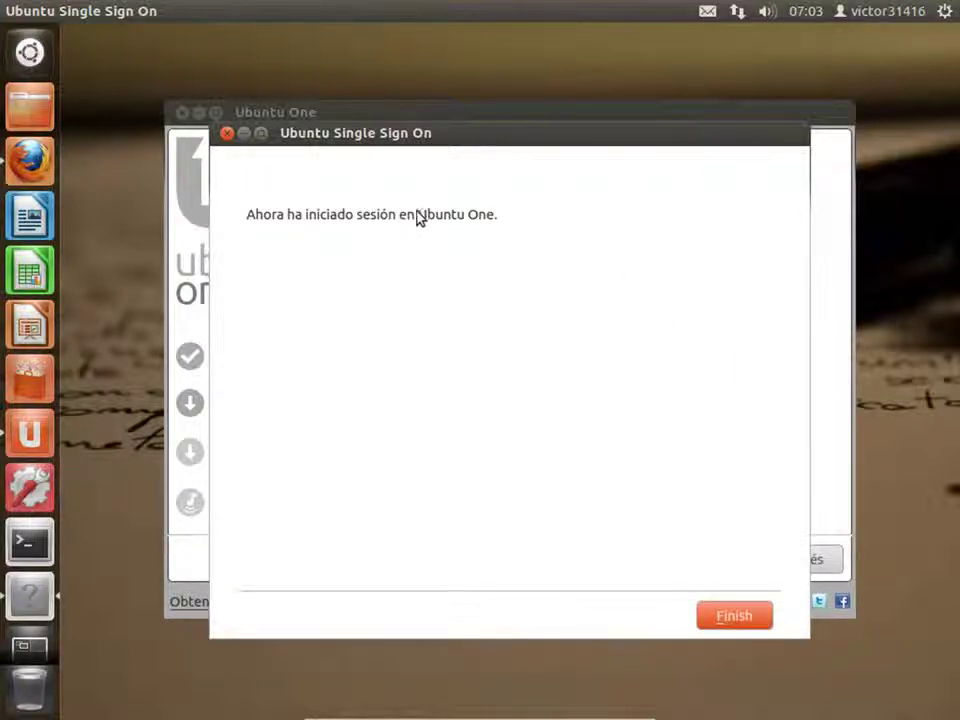
left_click(734, 620)
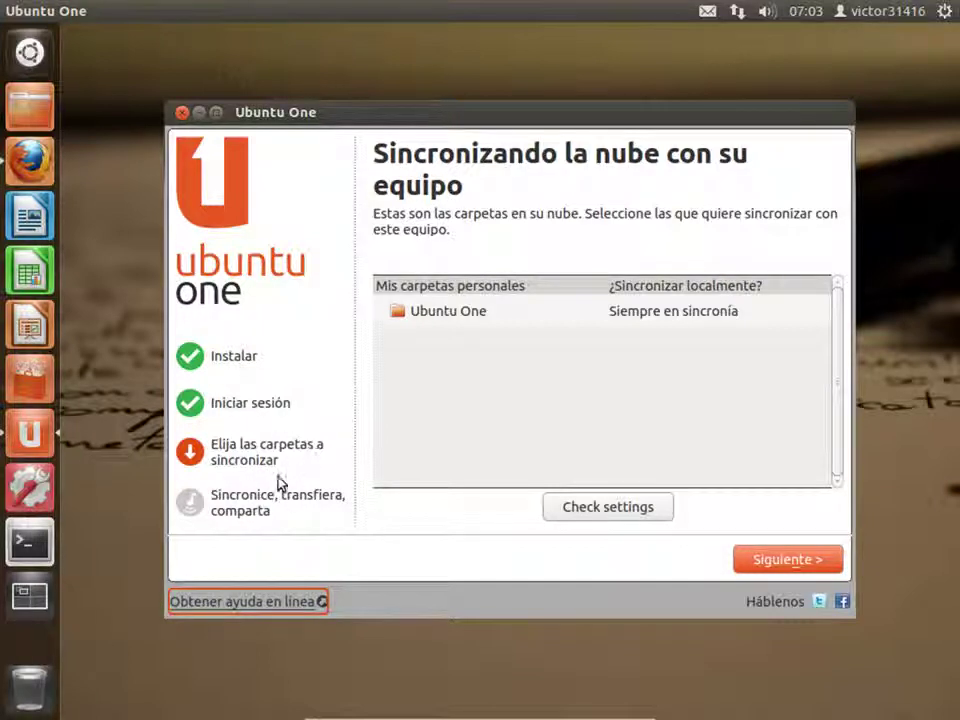
- Finish the Ubuntu One wizard with Público synced, then open the home folder in Files
left_click(795, 561)
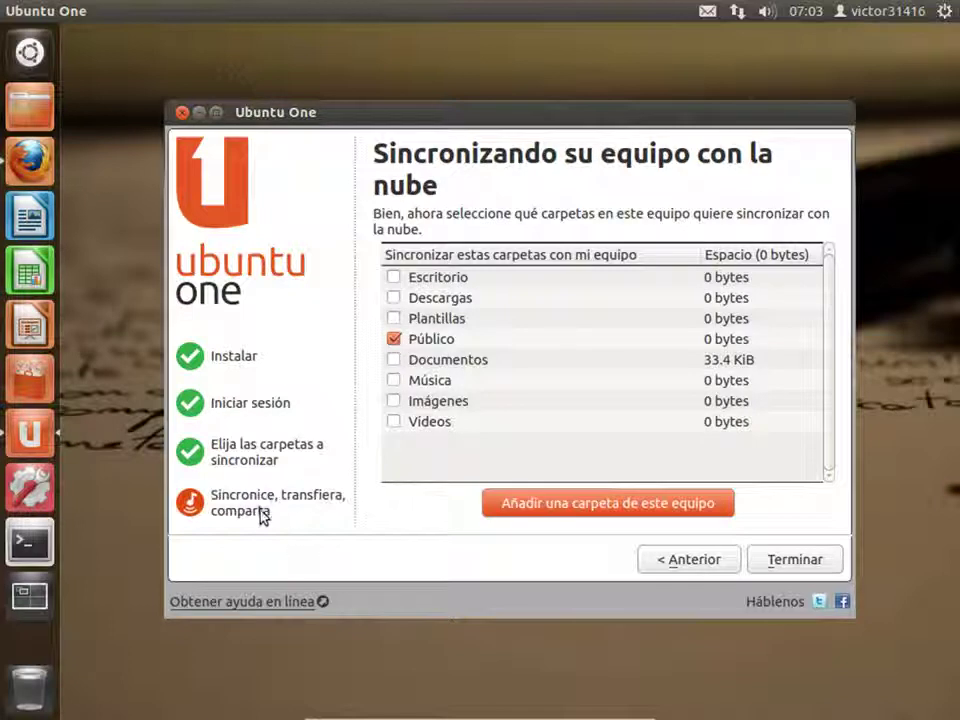
left_click(806, 562)
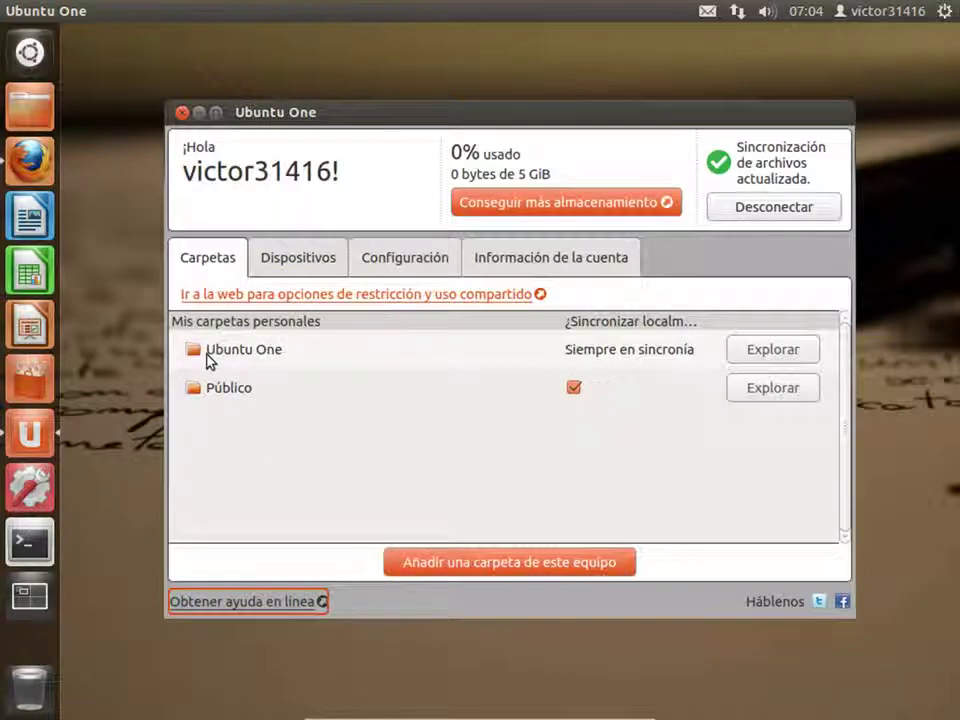
left_click(20, 108)
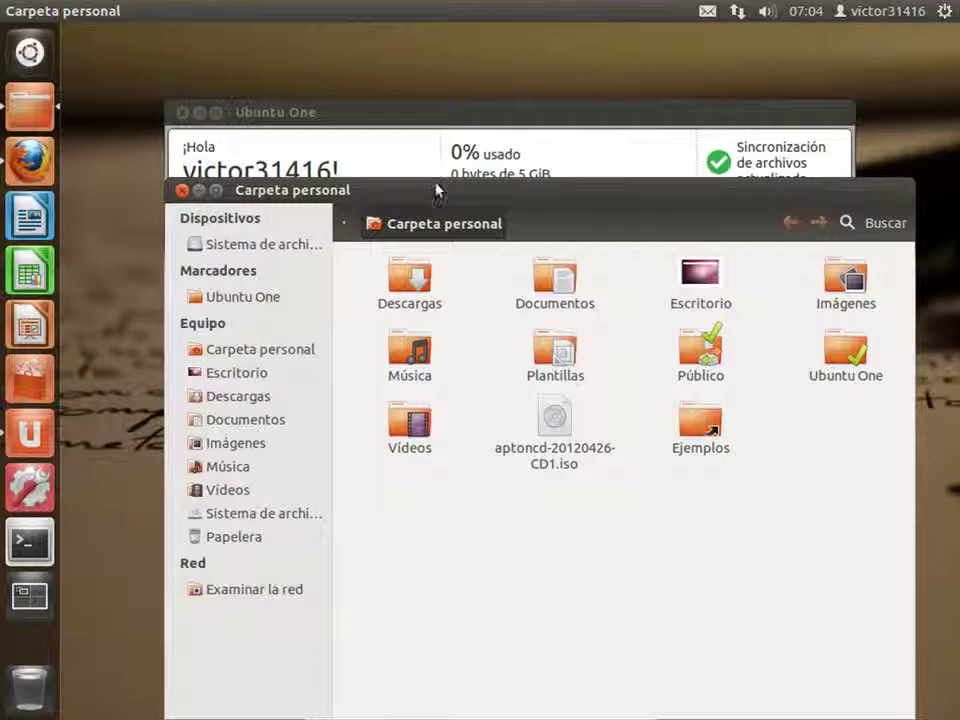
- Nudge the Carpeta personal window aside and close it with Ctrl+W
left_click_drag(436, 190, 453, 191)
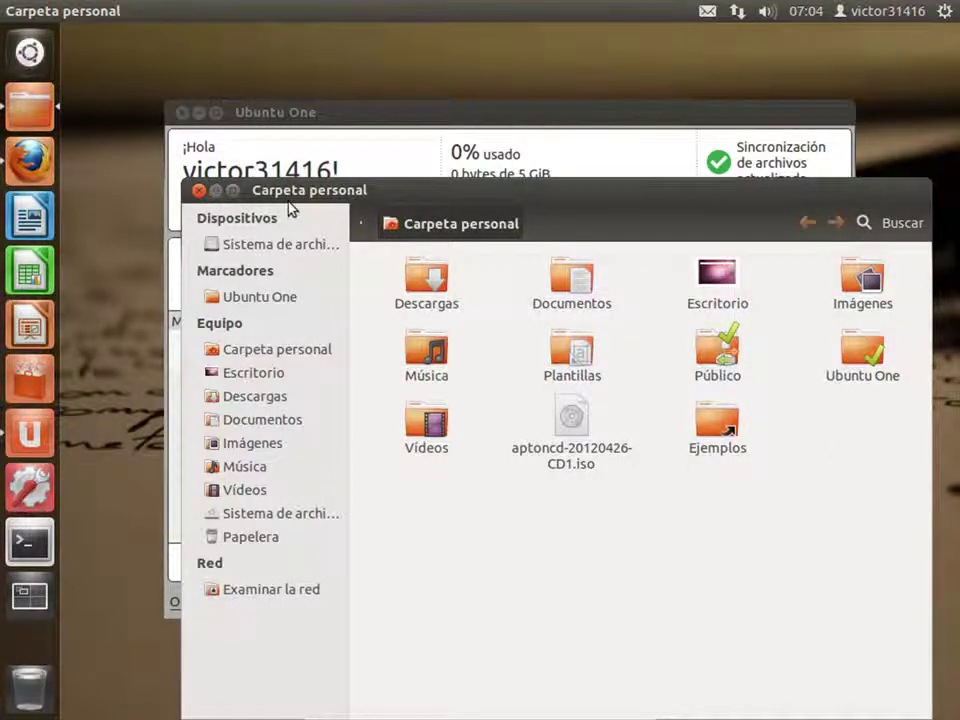
key("ctrl+w")
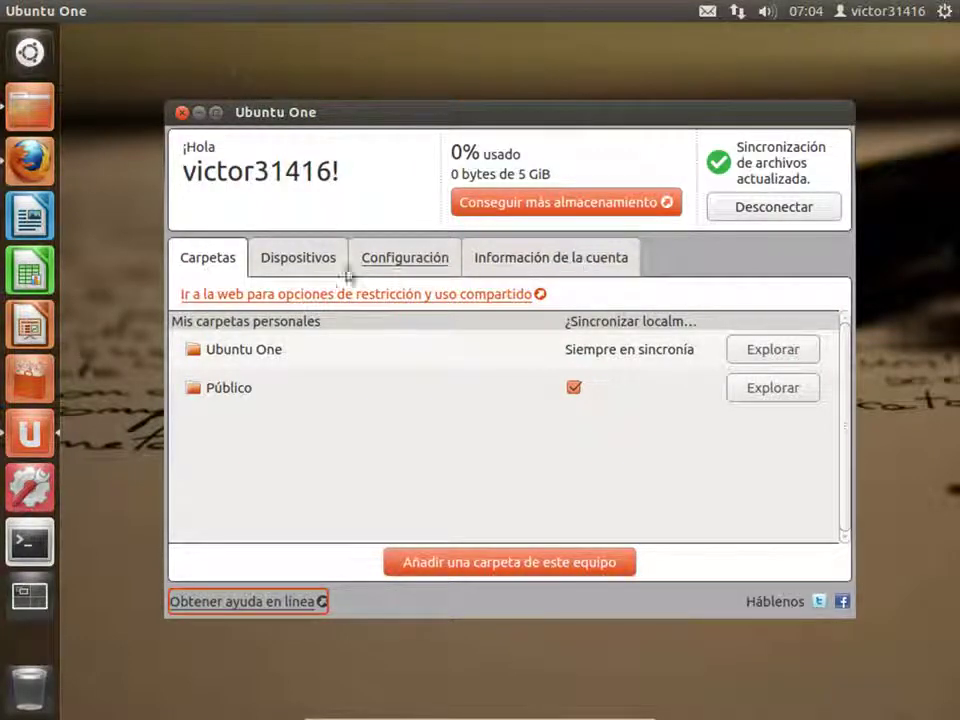
- Review the account's linked devices and synced folders, then close the Ubuntu One window
left_click(285, 268)
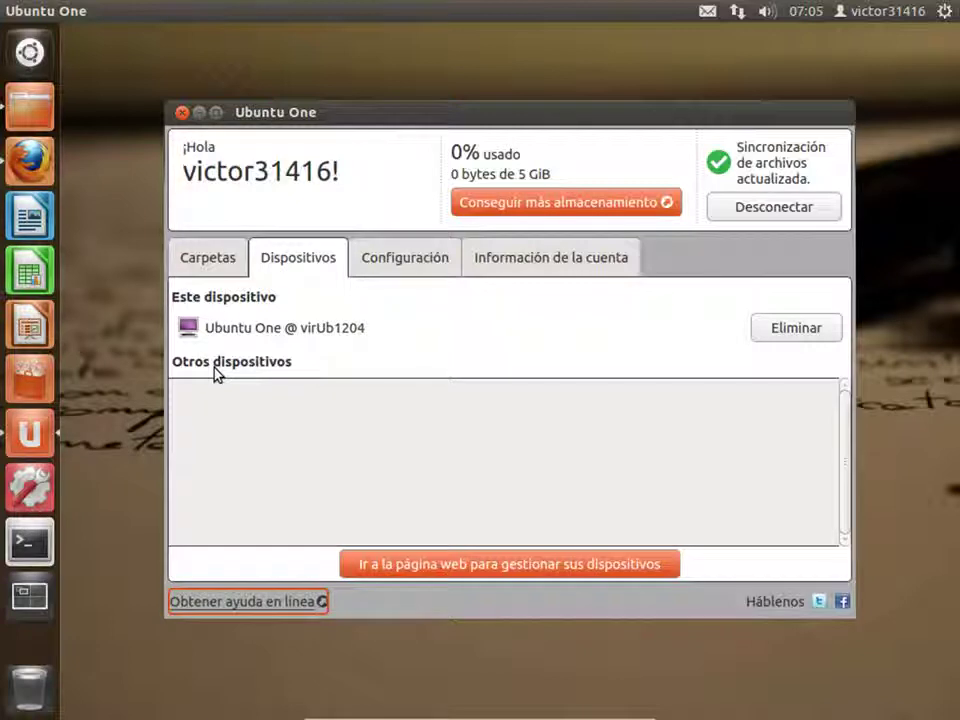
left_click(205, 267)
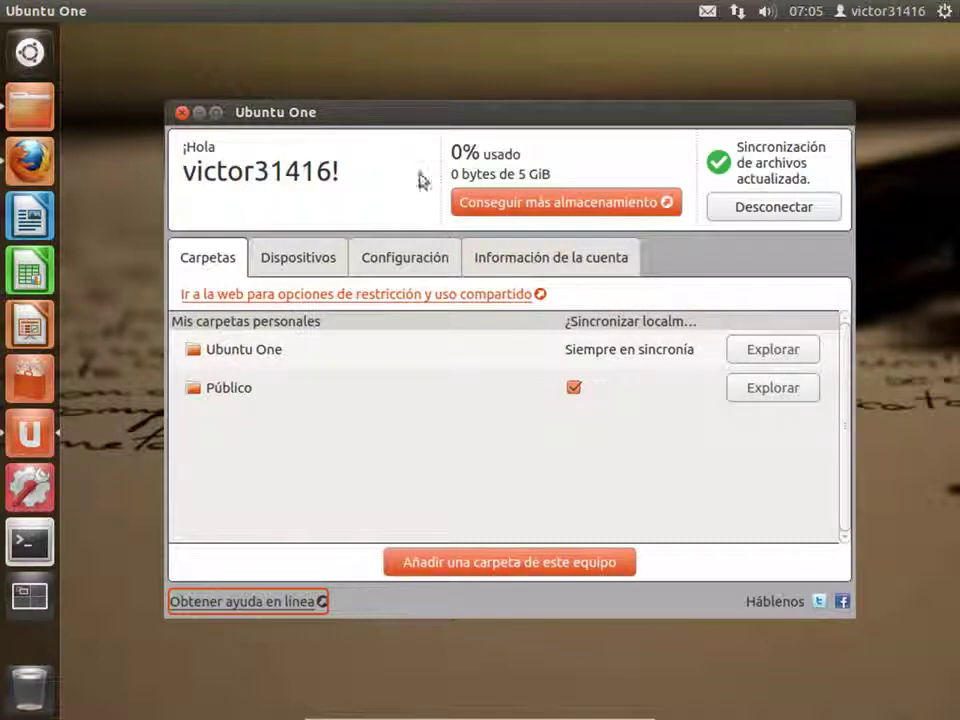
left_click(182, 114)
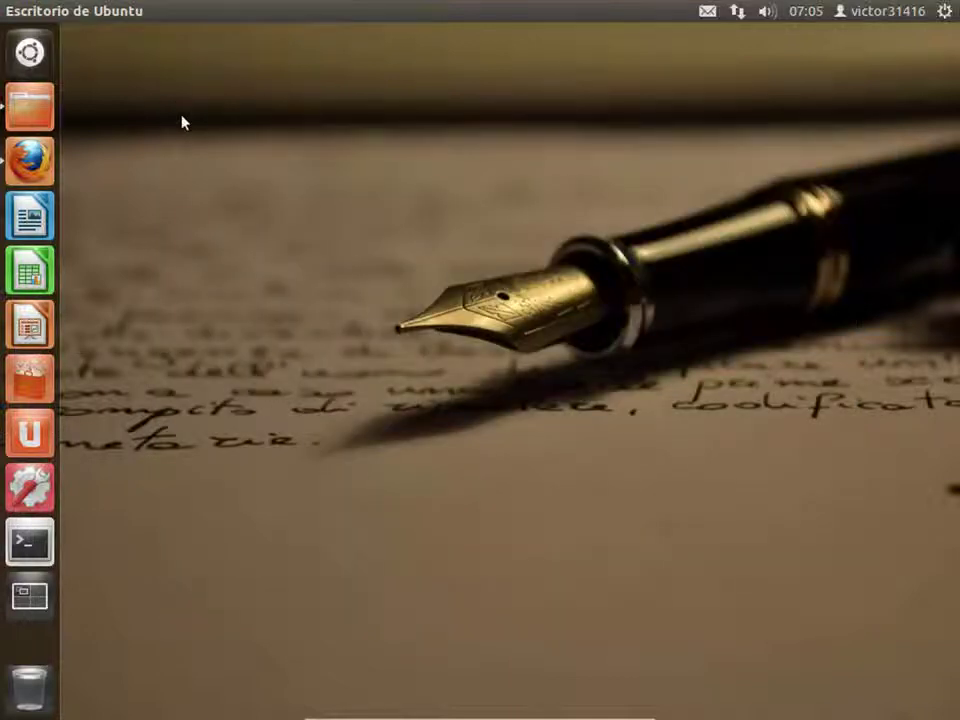
- Search the Dash for 'cop' and launch the Respaldo backup tool
left_click(21, 66)
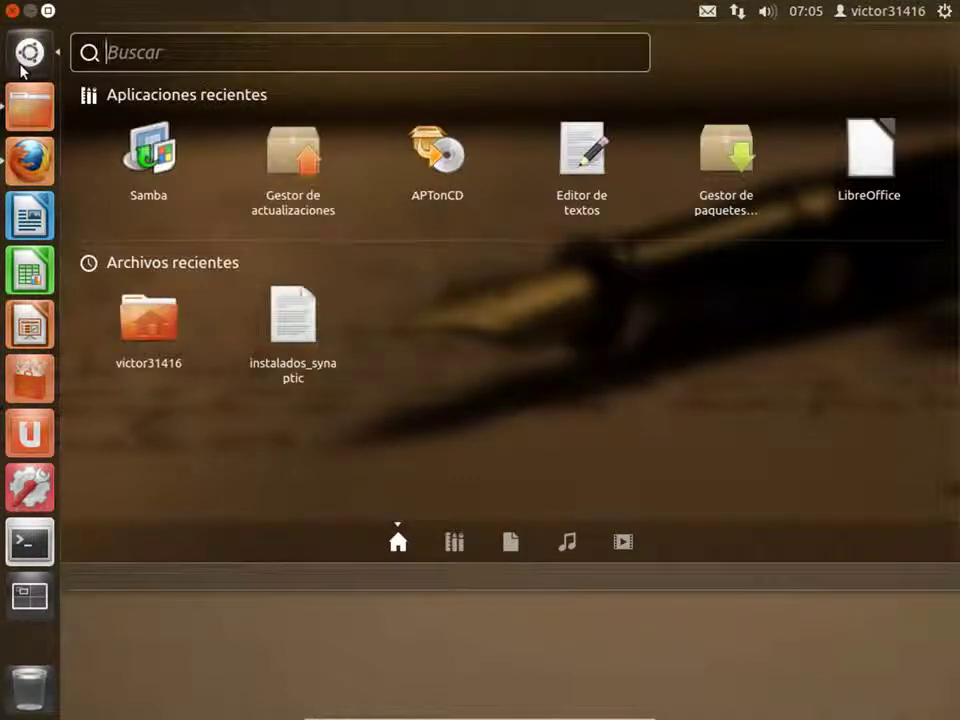
type("cop")
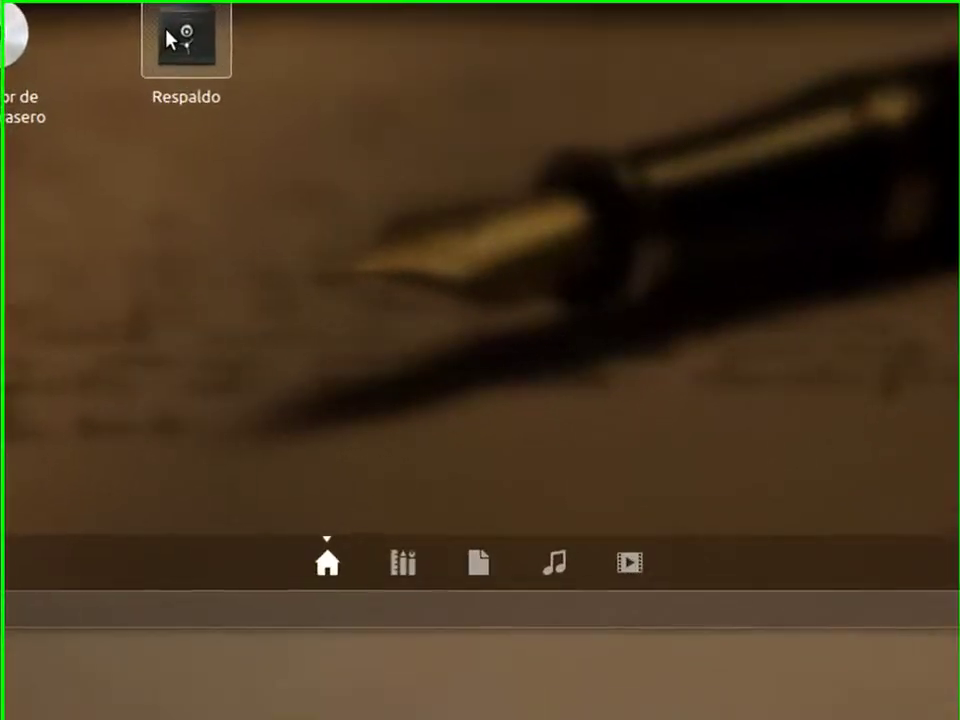
left_click(245, 113)
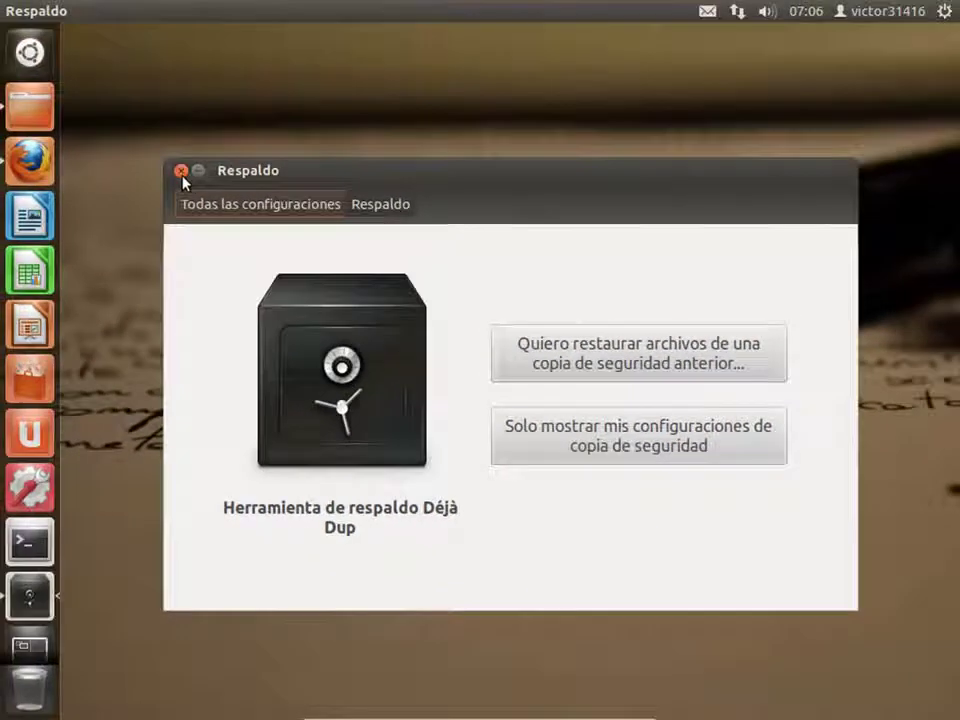
- Reopen Respaldo through System Settings and show only the backup settings overview
left_click(181, 172)
left_click(944, 12)
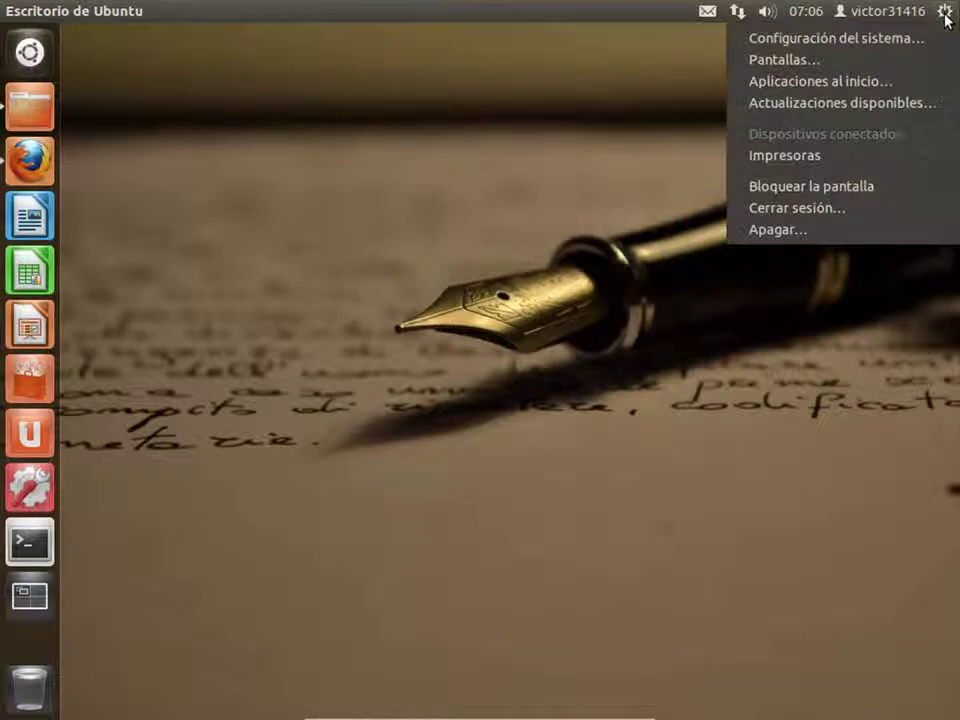
left_click(804, 42)
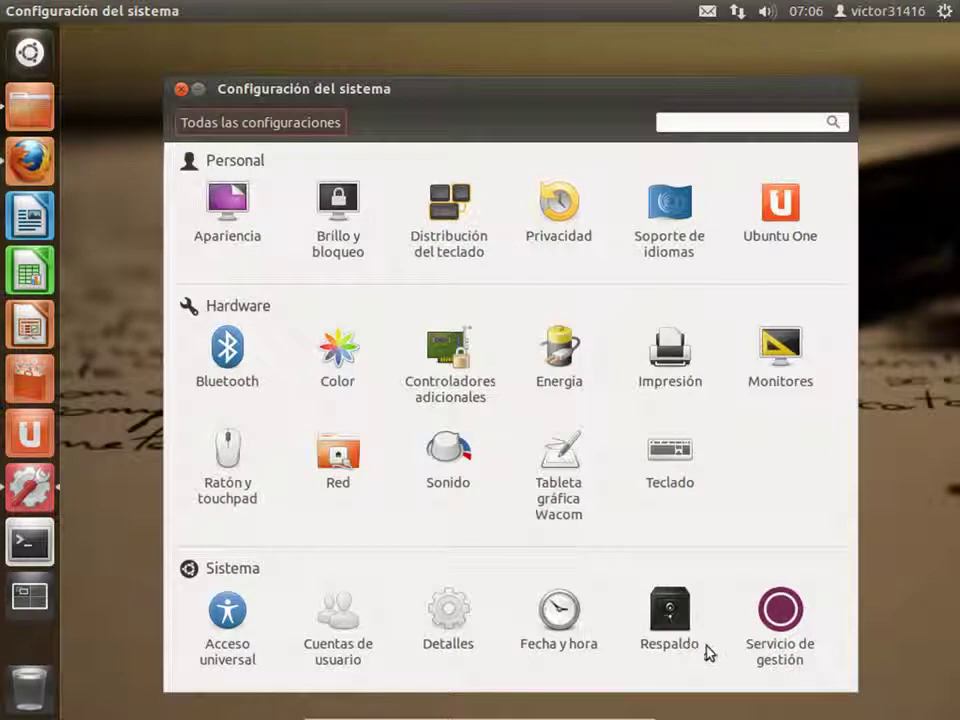
left_click(681, 630)
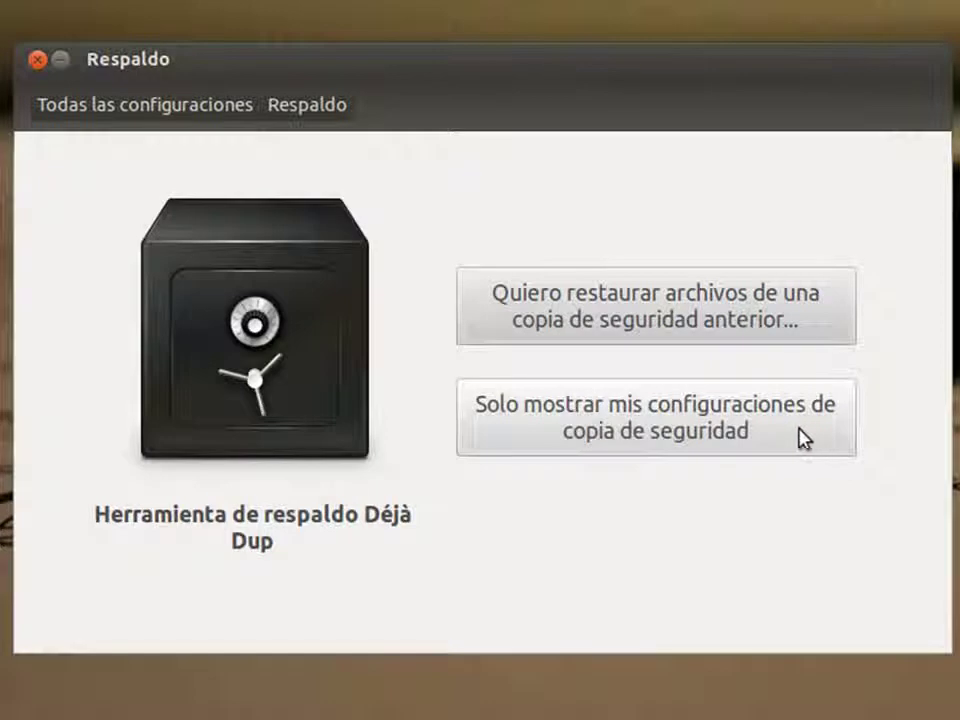
left_click(674, 428)
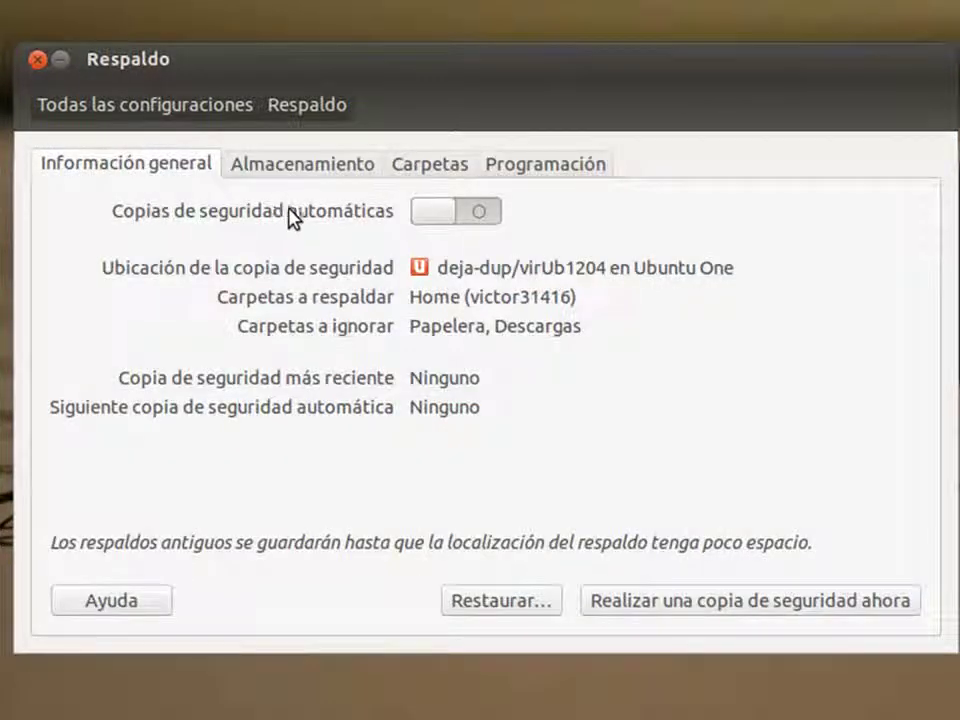
- Enable automatic backups and confirm Ubuntu One stays the storage location
left_click(479, 218)
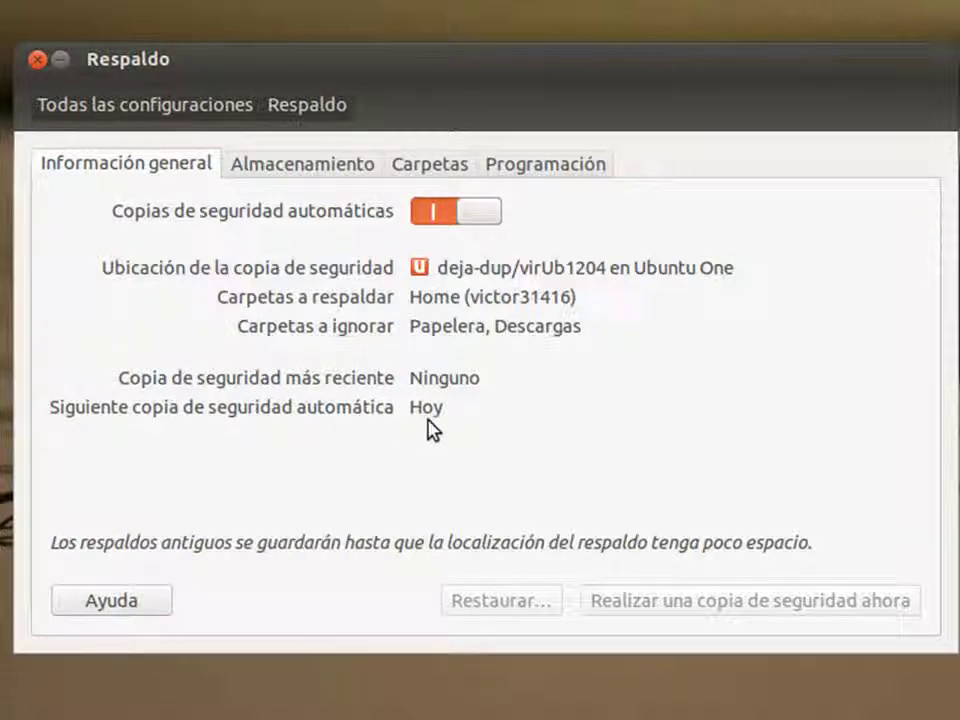
left_click(272, 168)
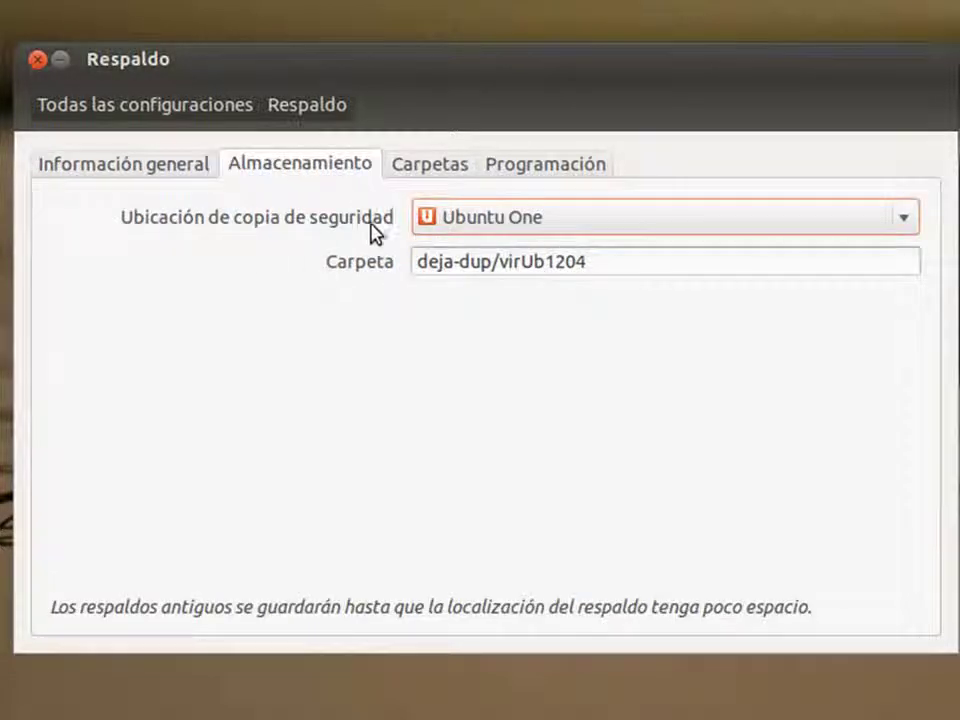
left_click(673, 222)
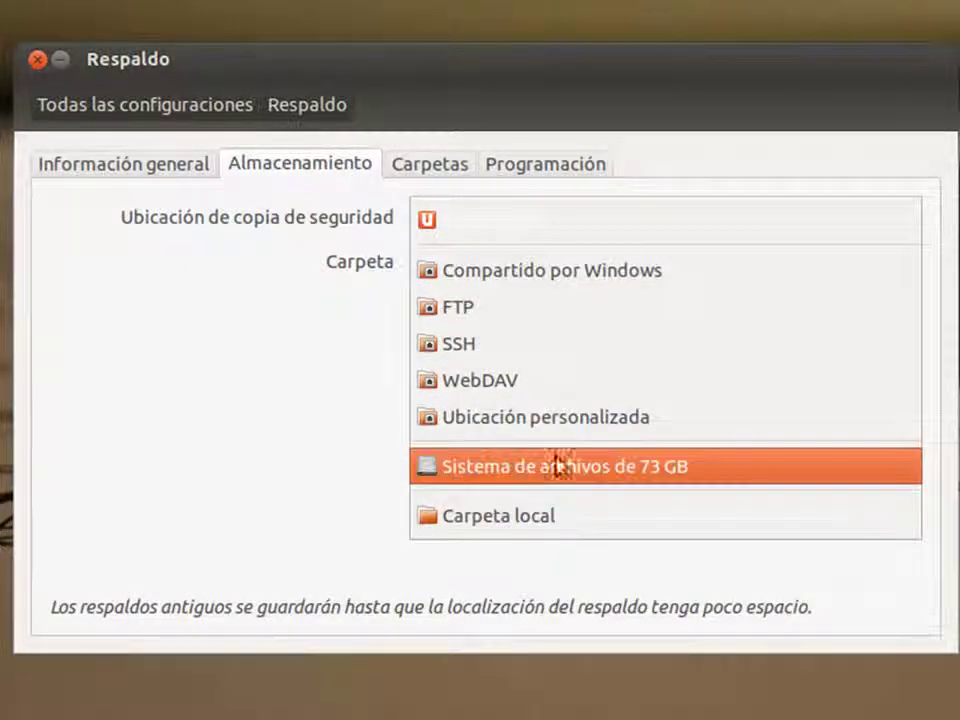
left_click(272, 349)
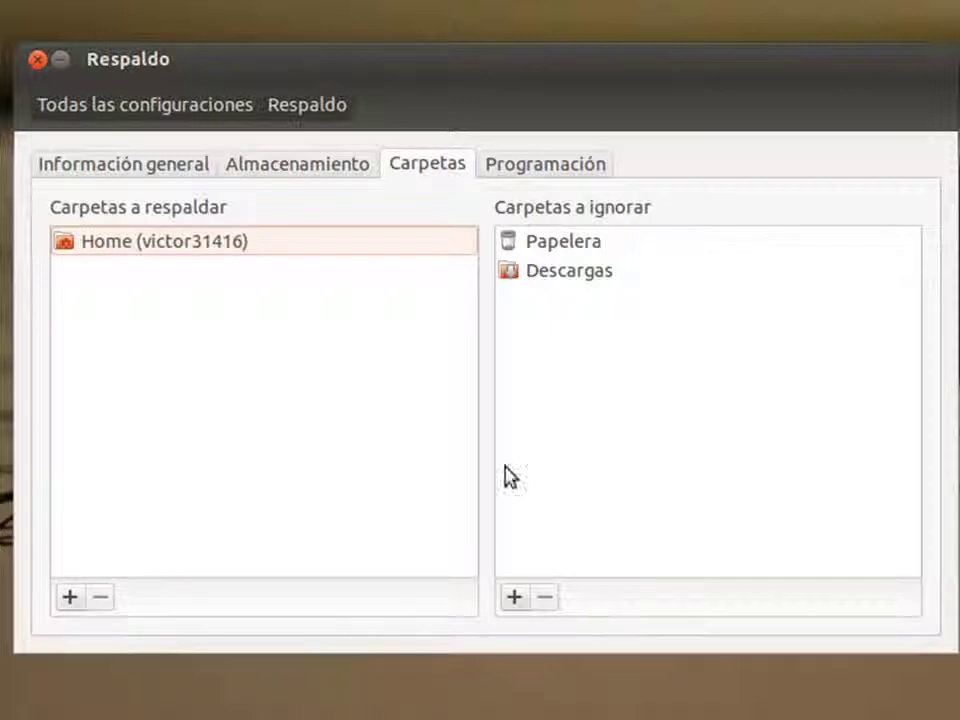
- On Programación, set backups to run Semanalmente (weekly) and keep them Siempre (forever)
left_click(516, 167)
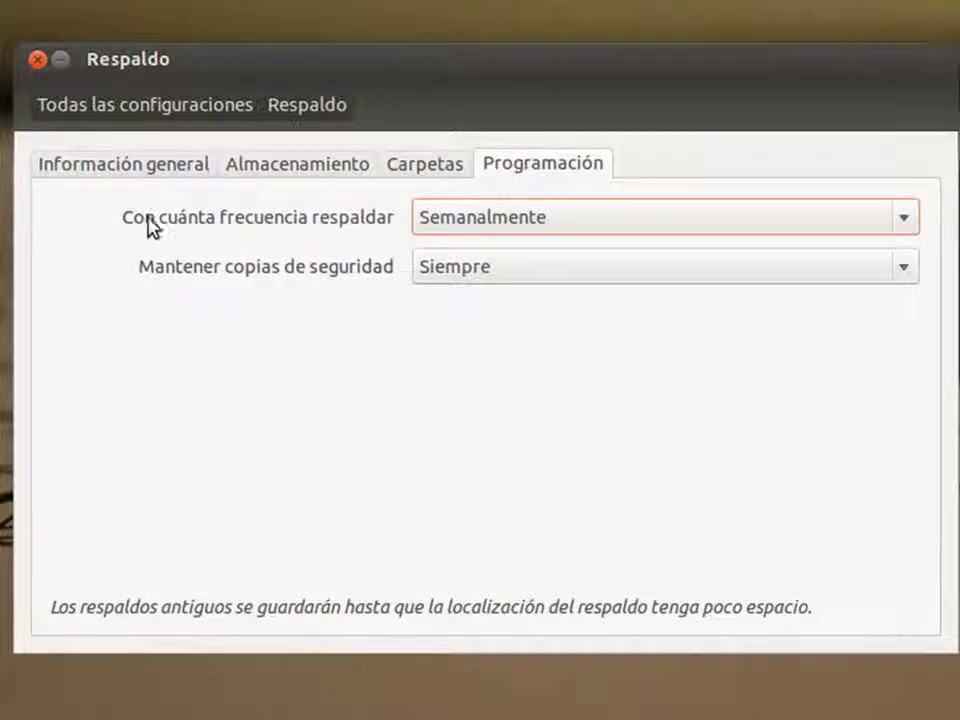
left_click(562, 228)
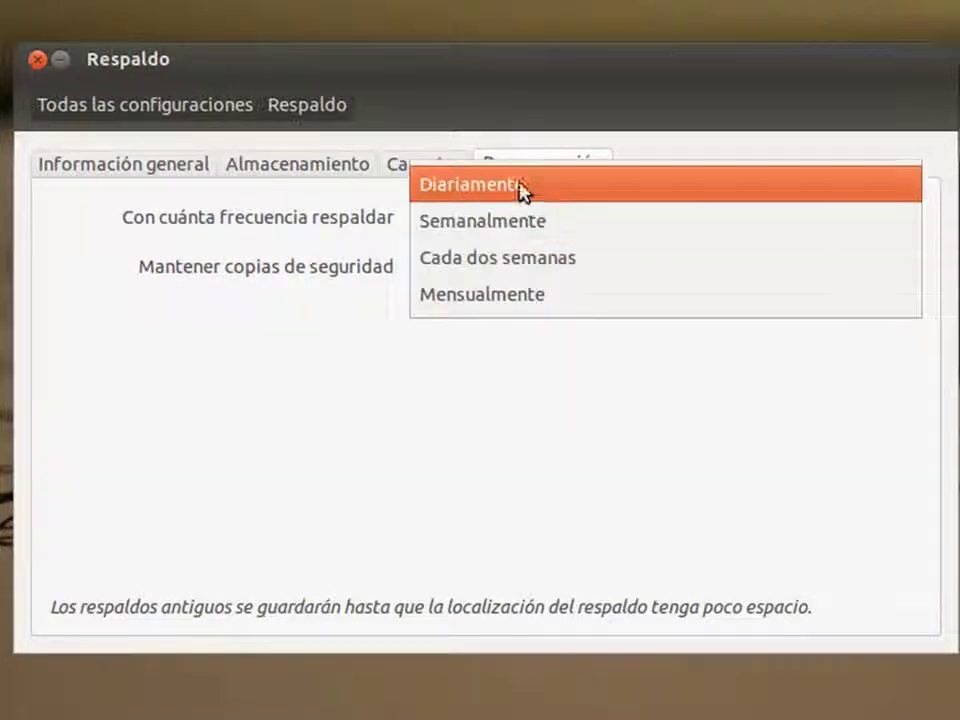
left_click(520, 226)
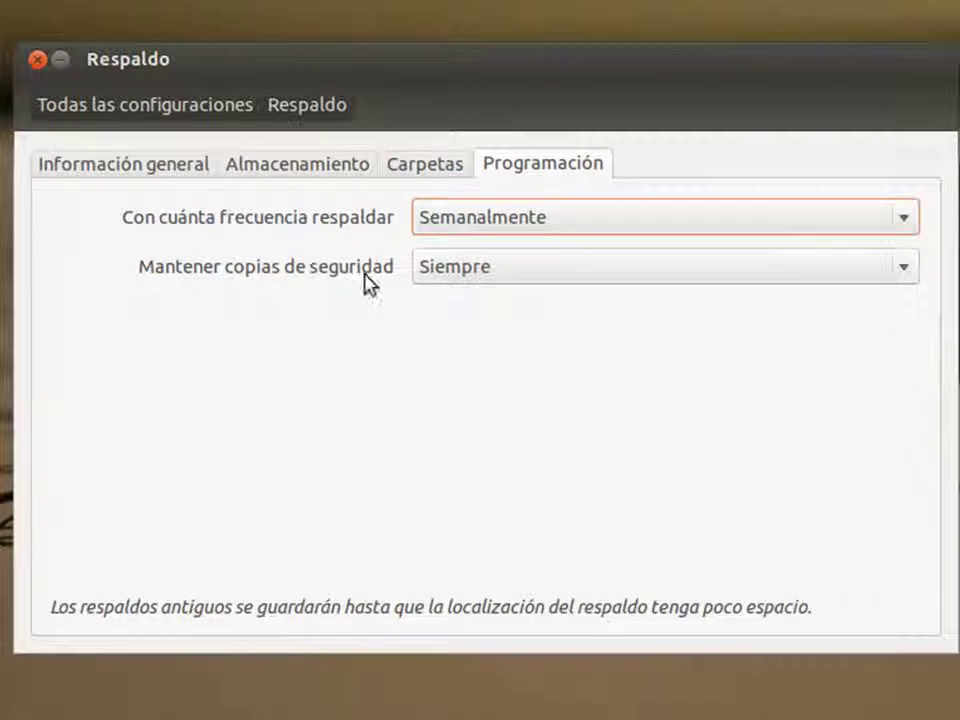
left_click(535, 278)
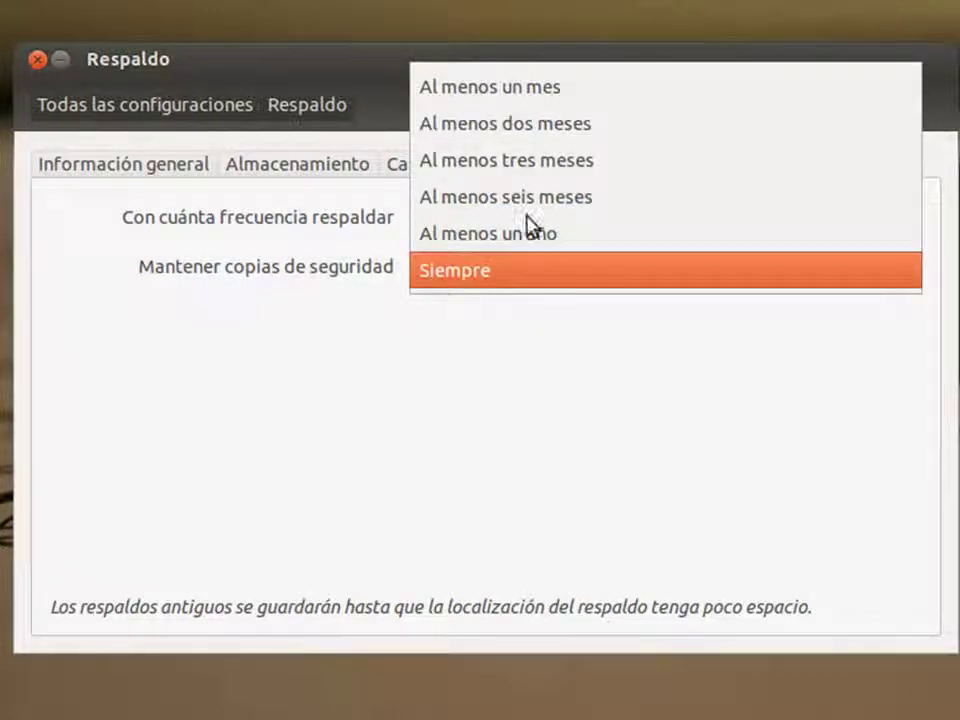
left_click(533, 280)
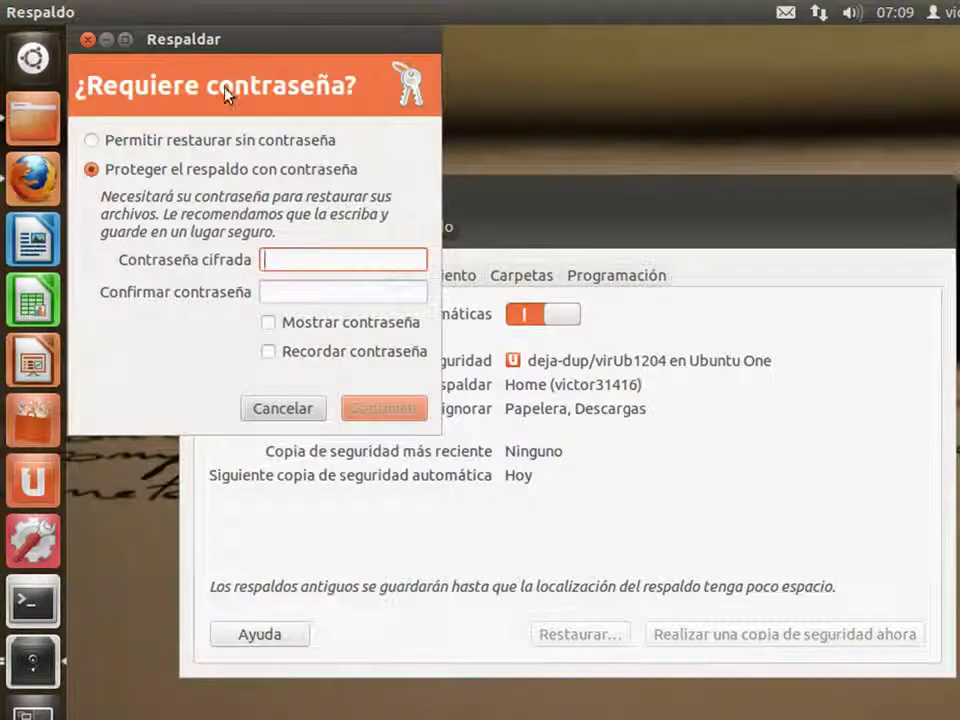
- Choose Proteger el respaldo con contraseña, enter the encryption password twice, and continue
left_click_drag(208, 50, 258, 84)
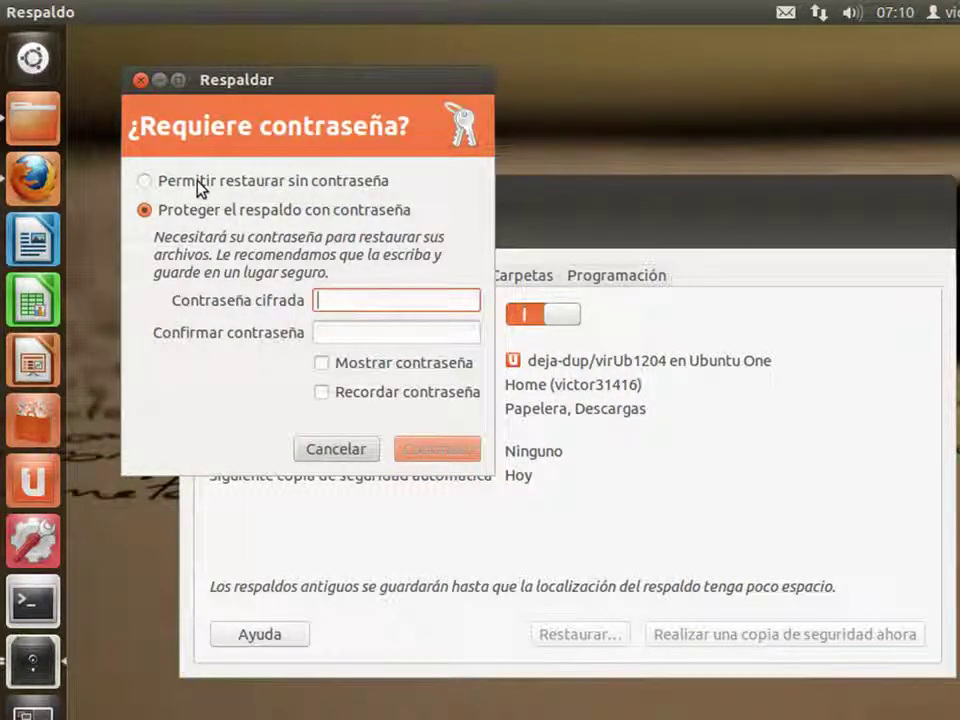
key("Tab")
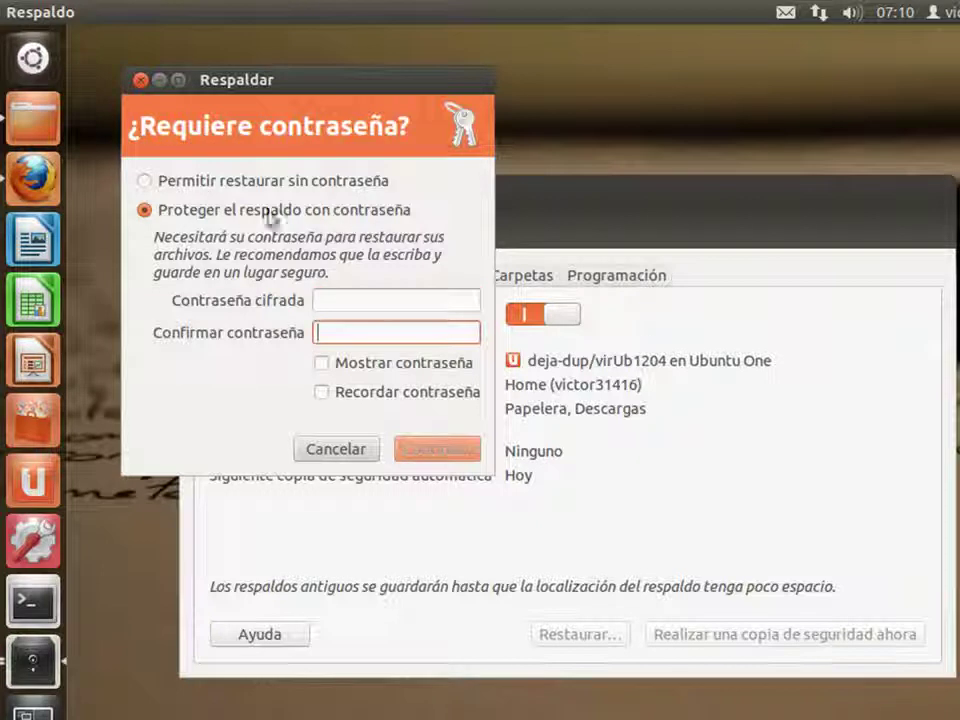
left_click(216, 188)
left_click(216, 210)
left_click(329, 299)
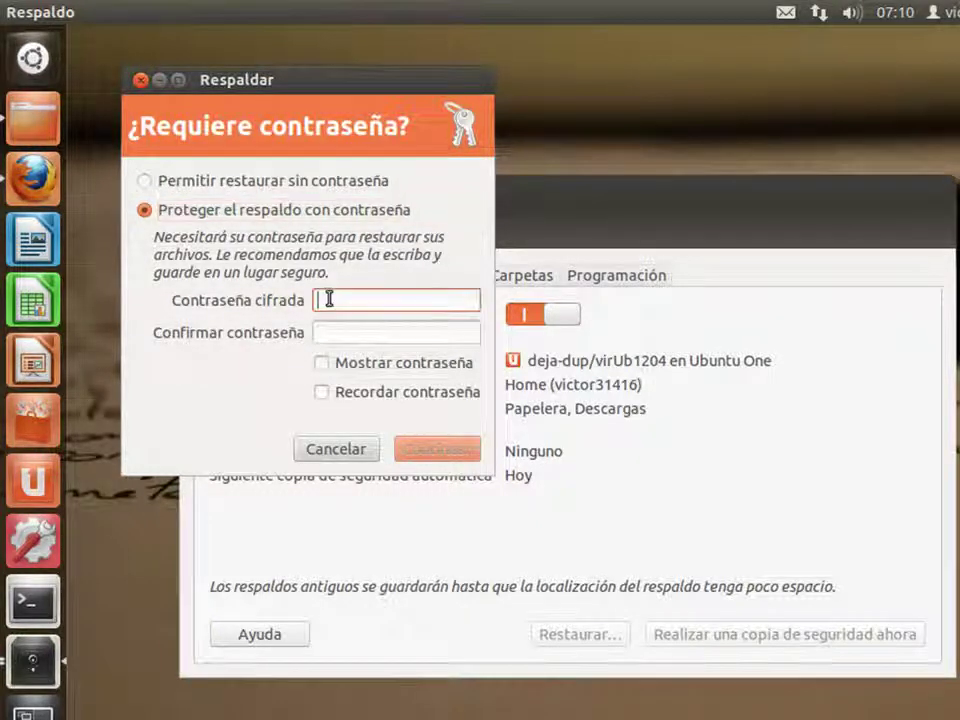
type("••••")
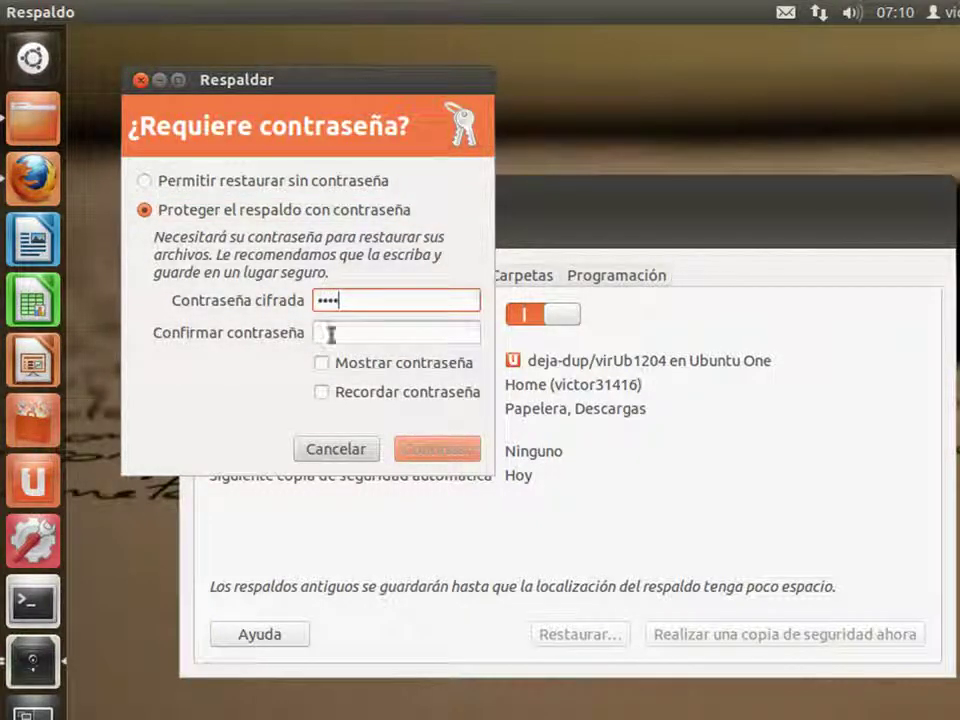
left_click(329, 333)
type("••••")
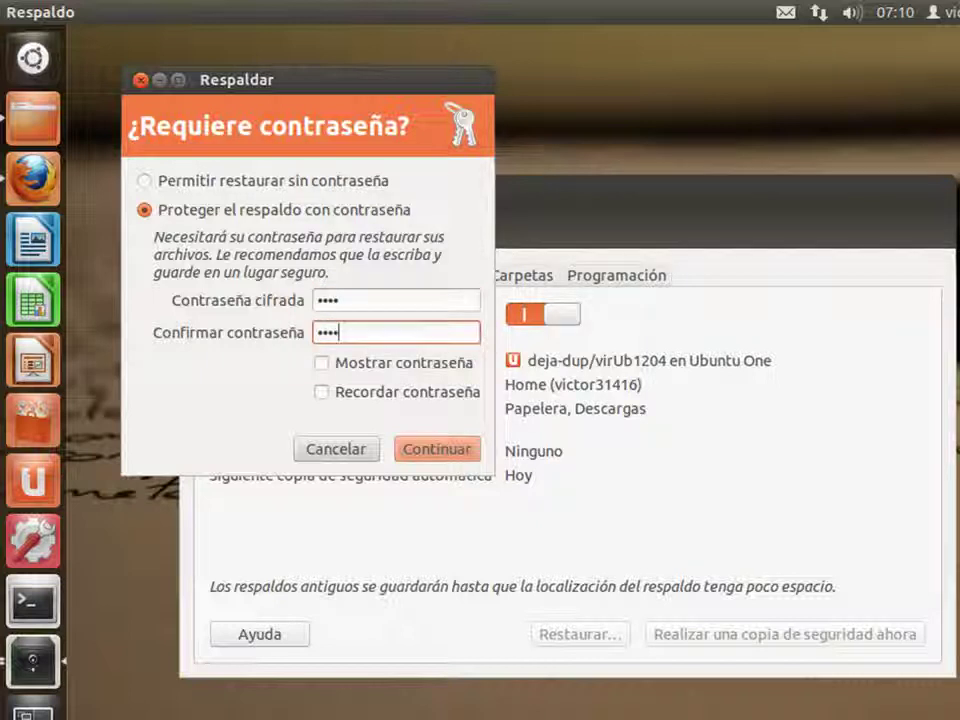
left_click(426, 450)
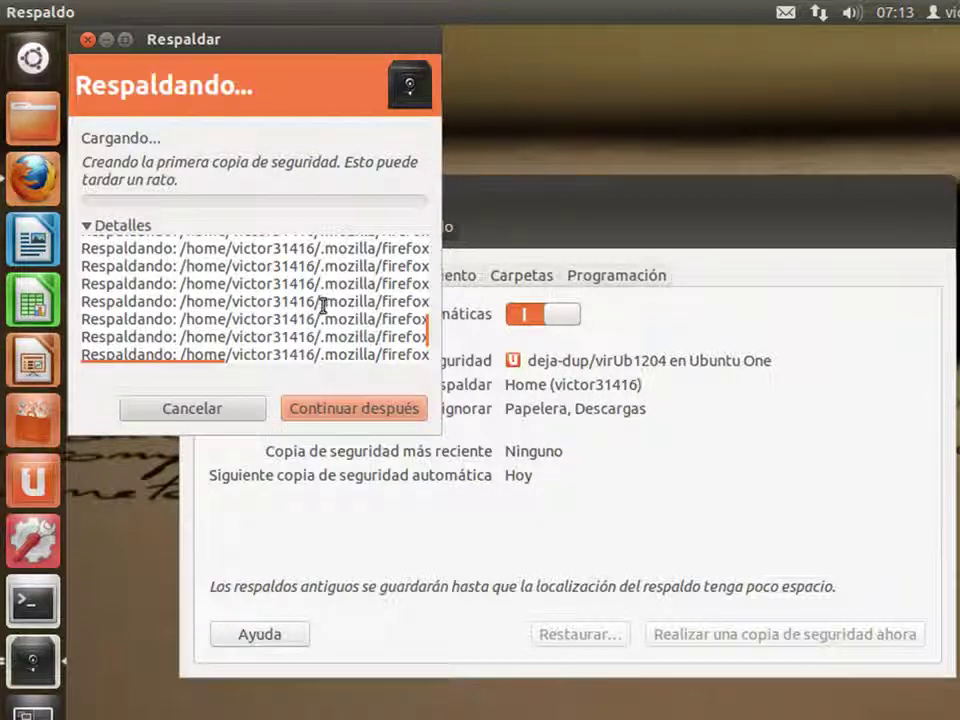
- Let the first backup finish, review the Detalles log, and close the completion summary
mouse_move(432, 330)
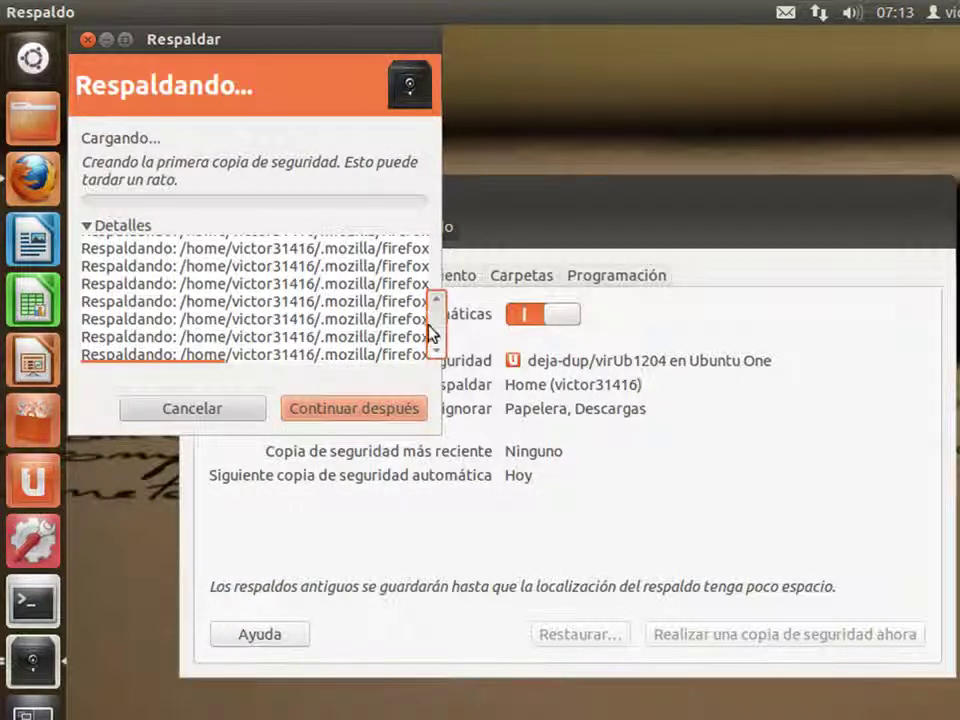
left_click_drag(437, 320, 432, 247)
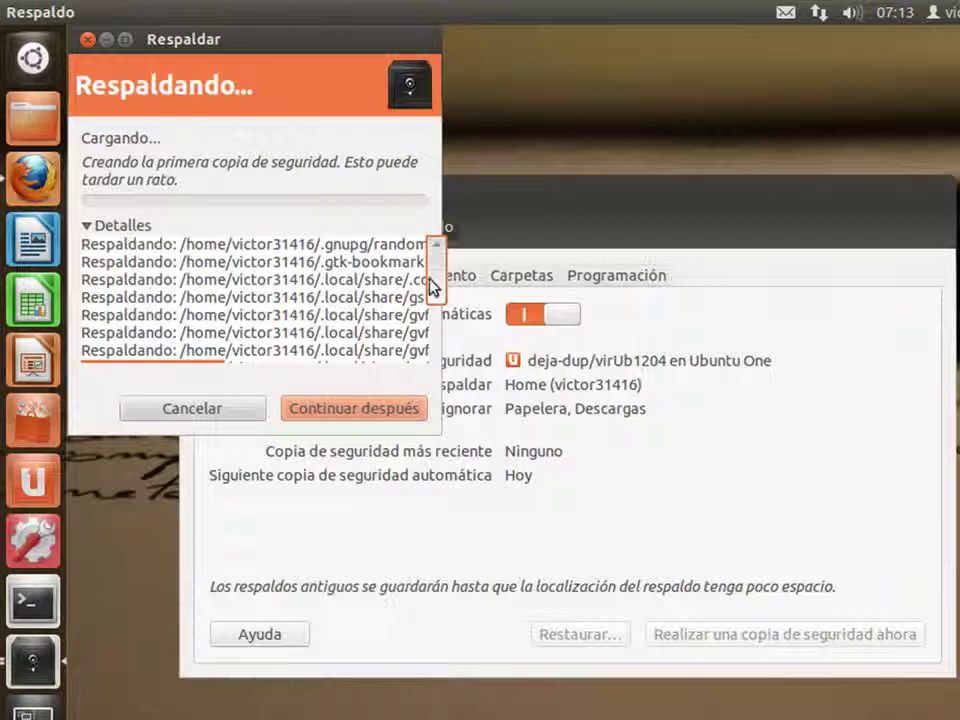
left_click_drag(435, 287, 433, 377)
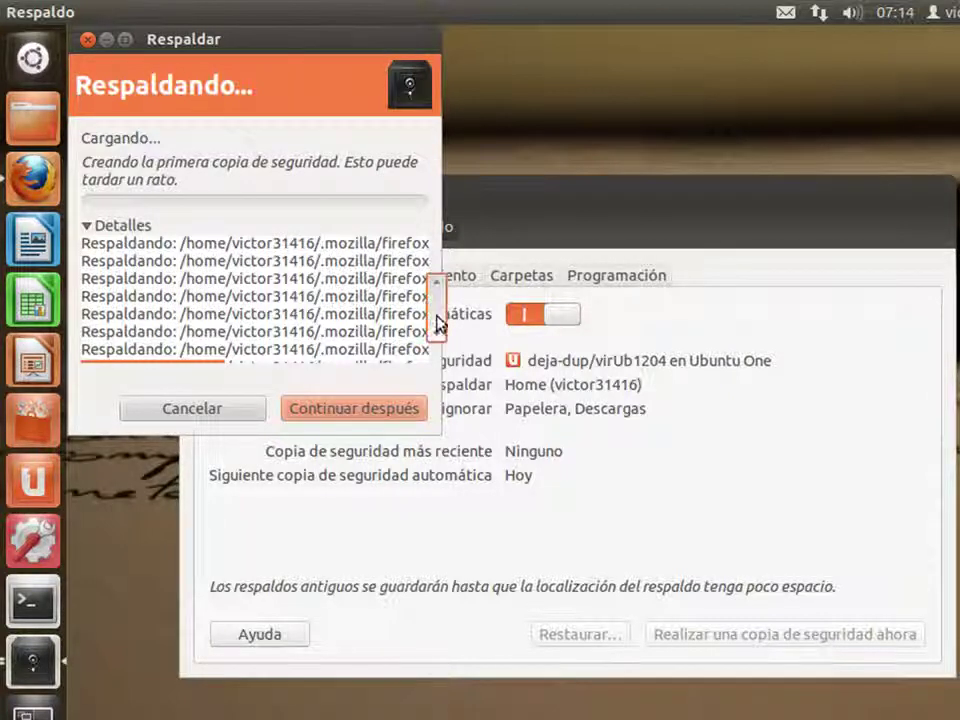
left_click_drag(437, 330, 437, 356)
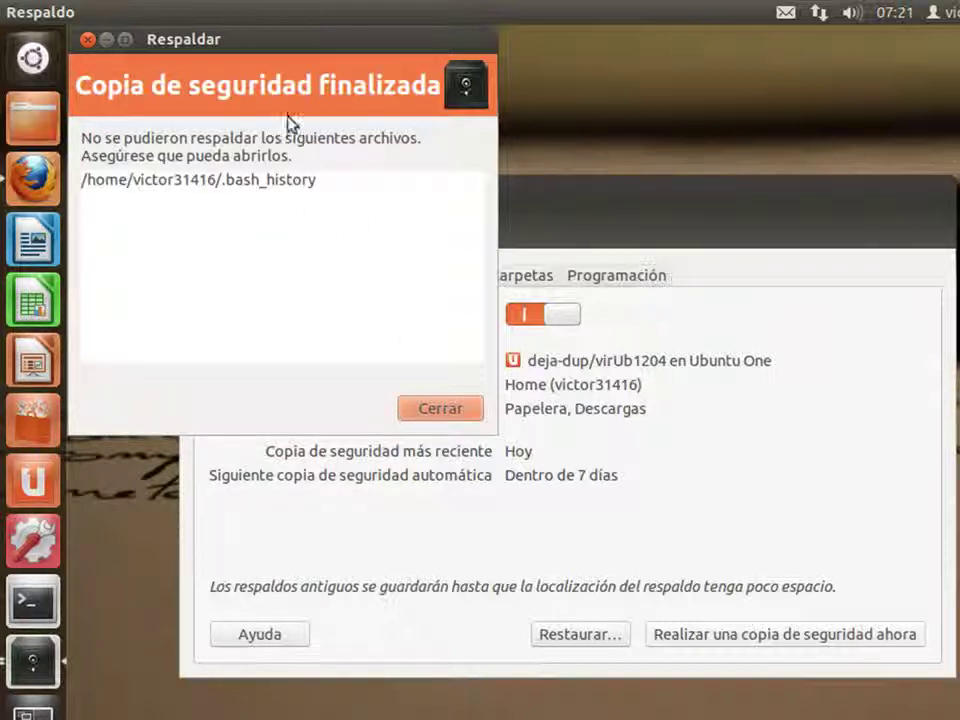
left_click(438, 409)
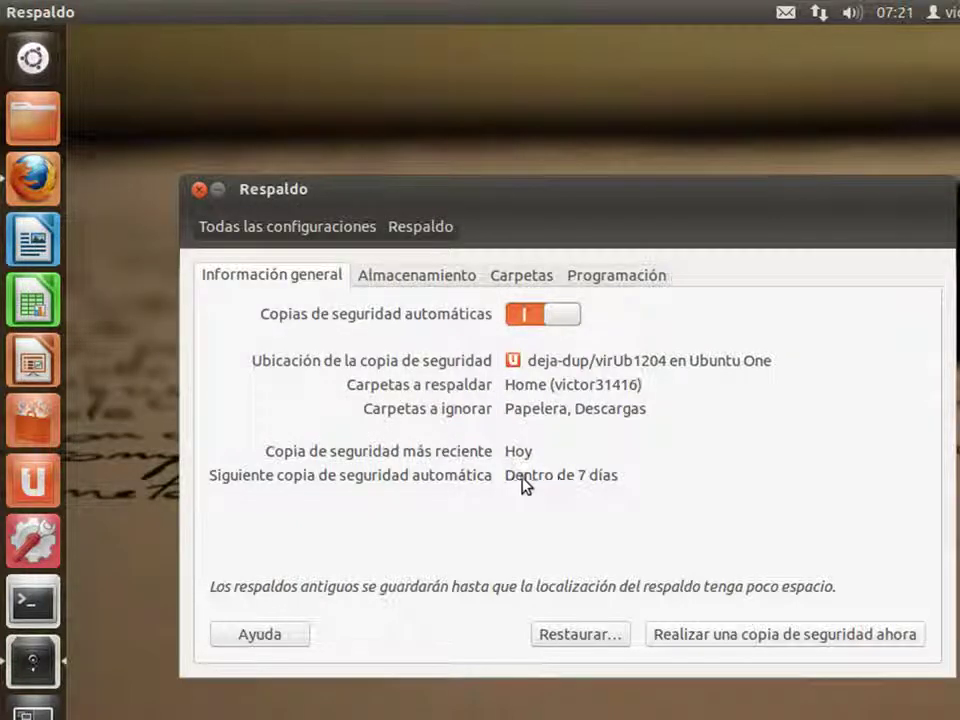